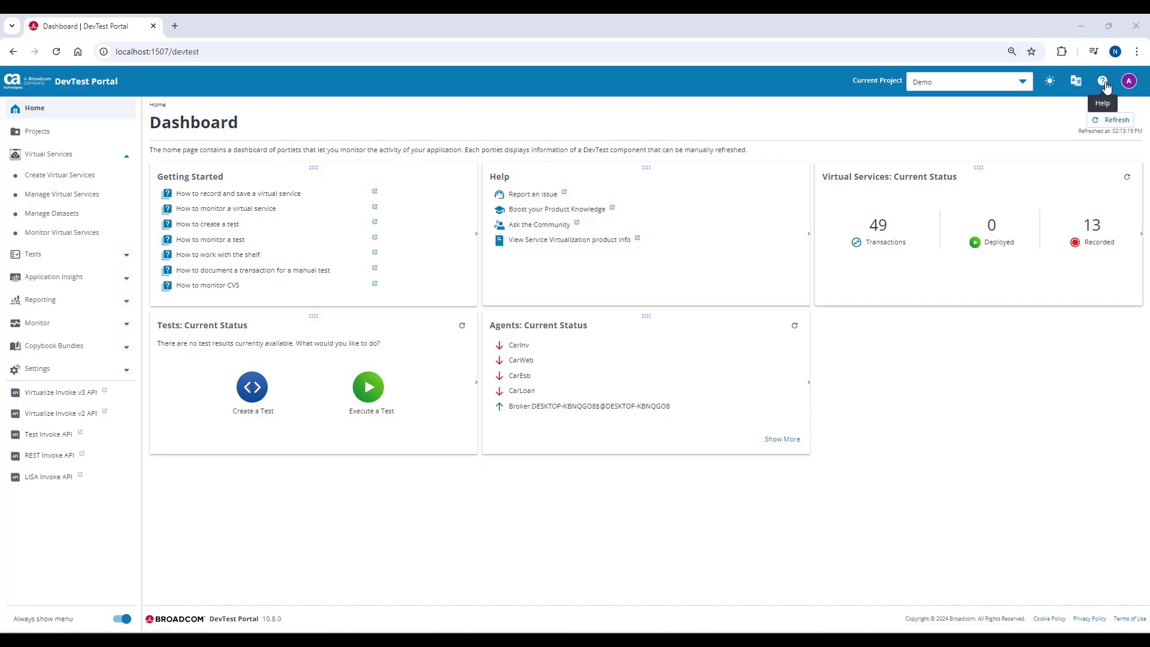
- With Demo as the current project, start creating a virtual service using the Specifications method
{"action": "left_click", "coordinate": [1023, 85]}
{"action": "left_click", "coordinate": [958, 118]}
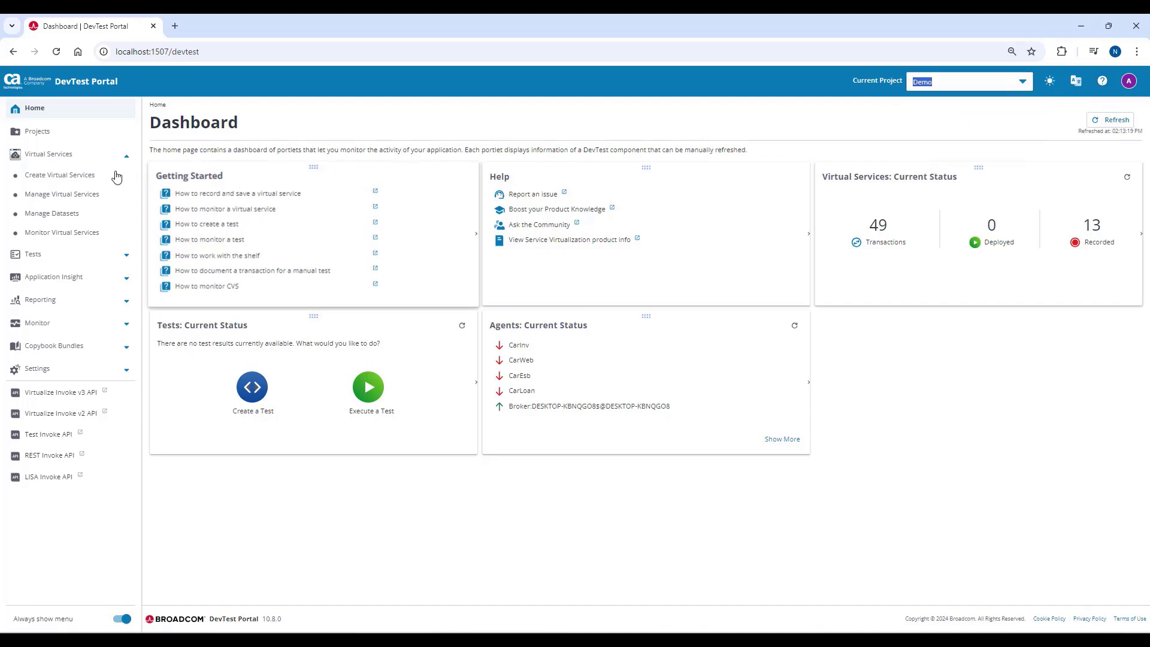
{"action": "left_click", "coordinate": [82, 157]}
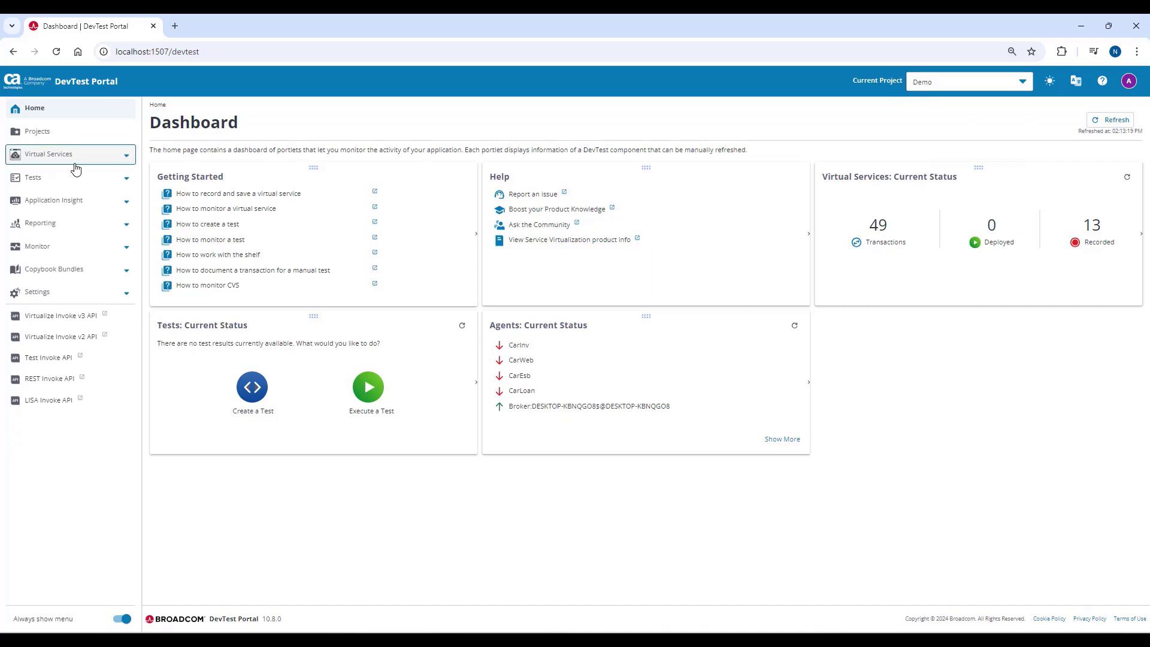
{"action": "left_click", "coordinate": [72, 154]}
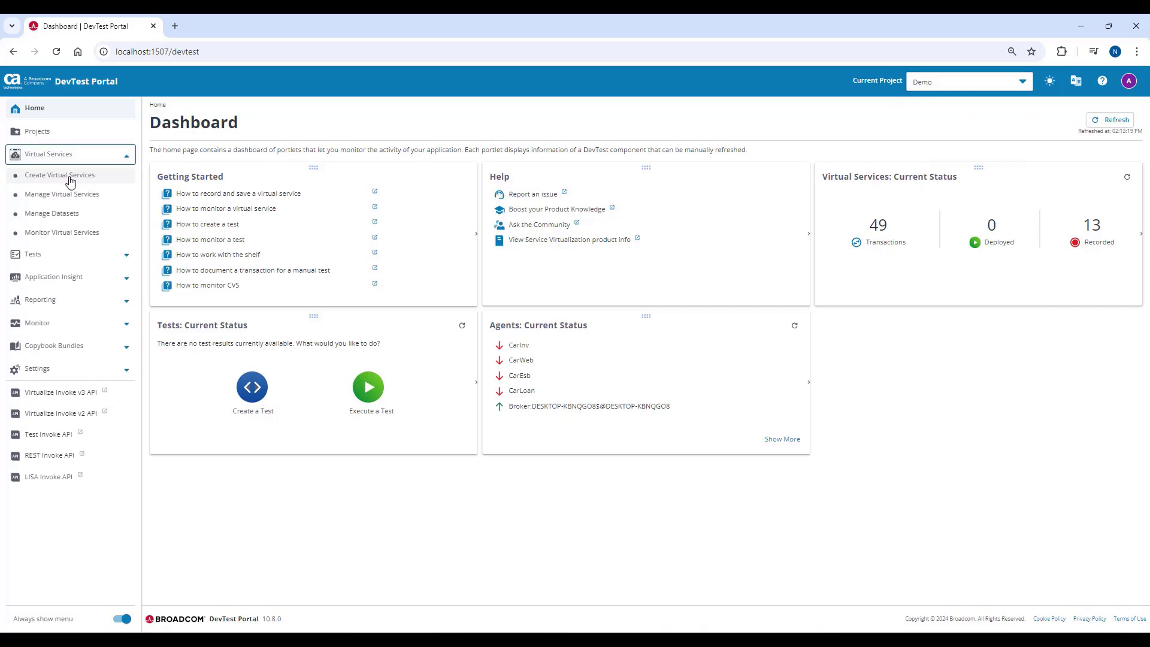
{"action": "left_click", "coordinate": [62, 175]}
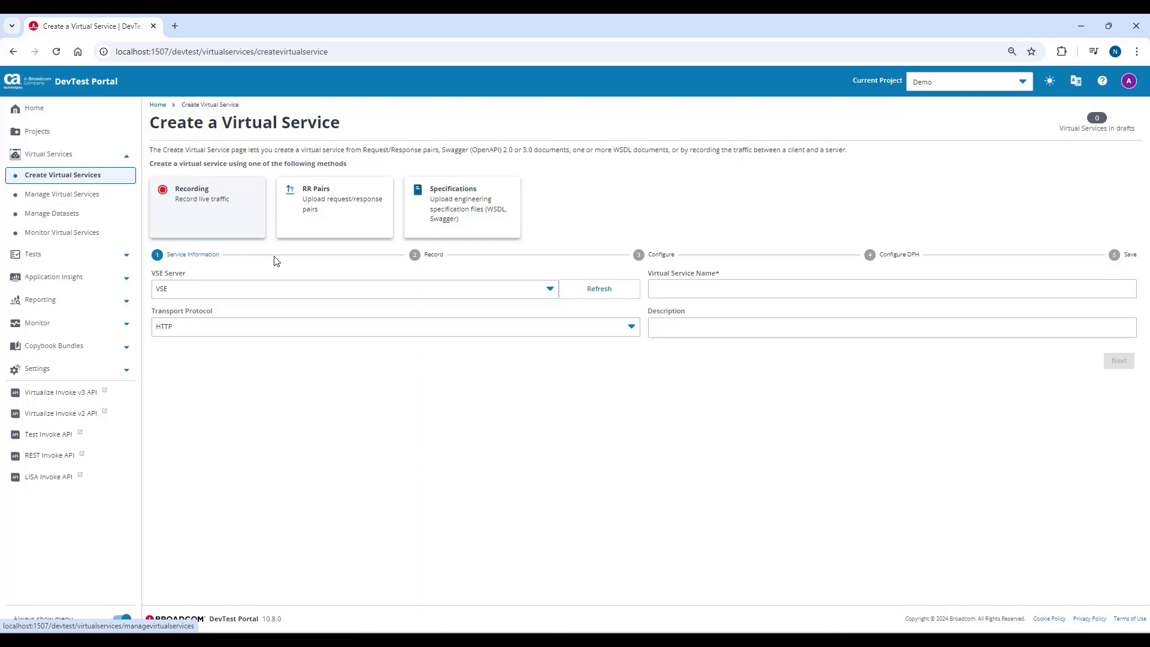
{"action": "left_click", "coordinate": [455, 200]}
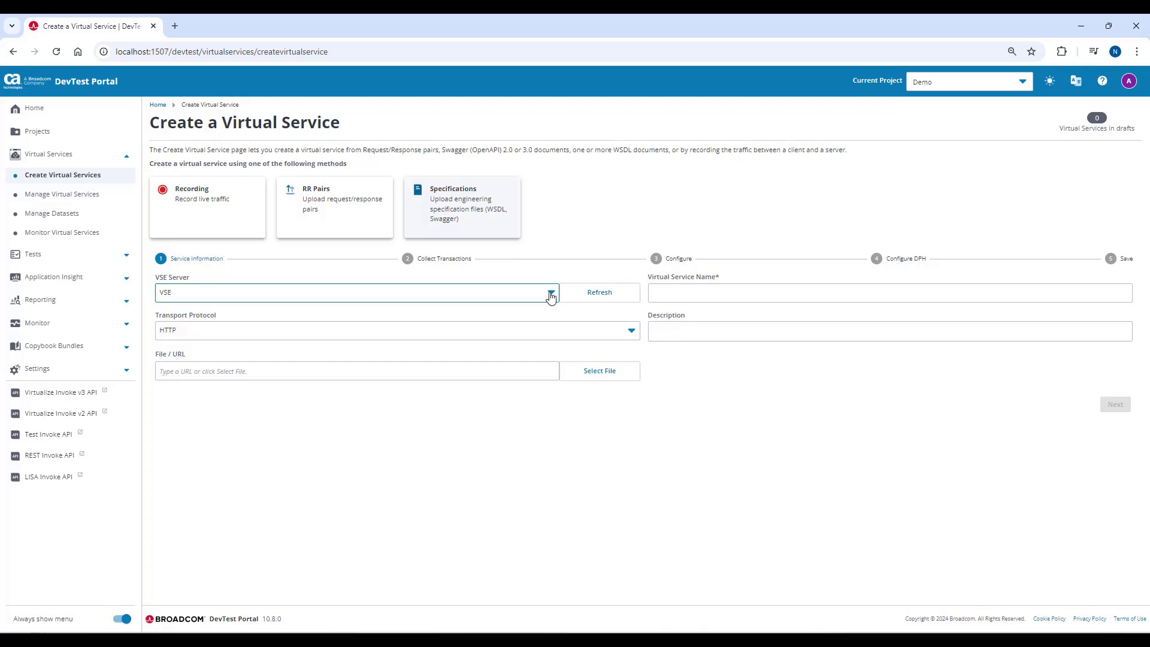
- Select the VSE server, name the virtual service Cars, and enter Swagger as its description
{"action": "left_click", "coordinate": [551, 296]}
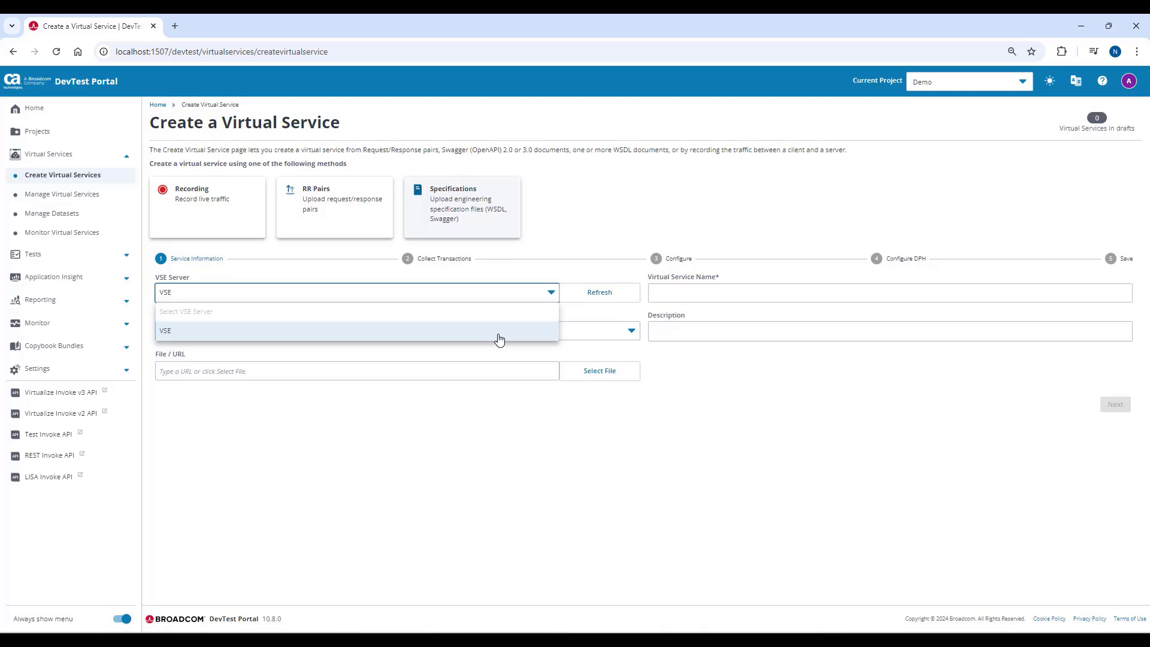
{"action": "left_click", "coordinate": [498, 339]}
{"action": "left_click", "coordinate": [684, 293]}
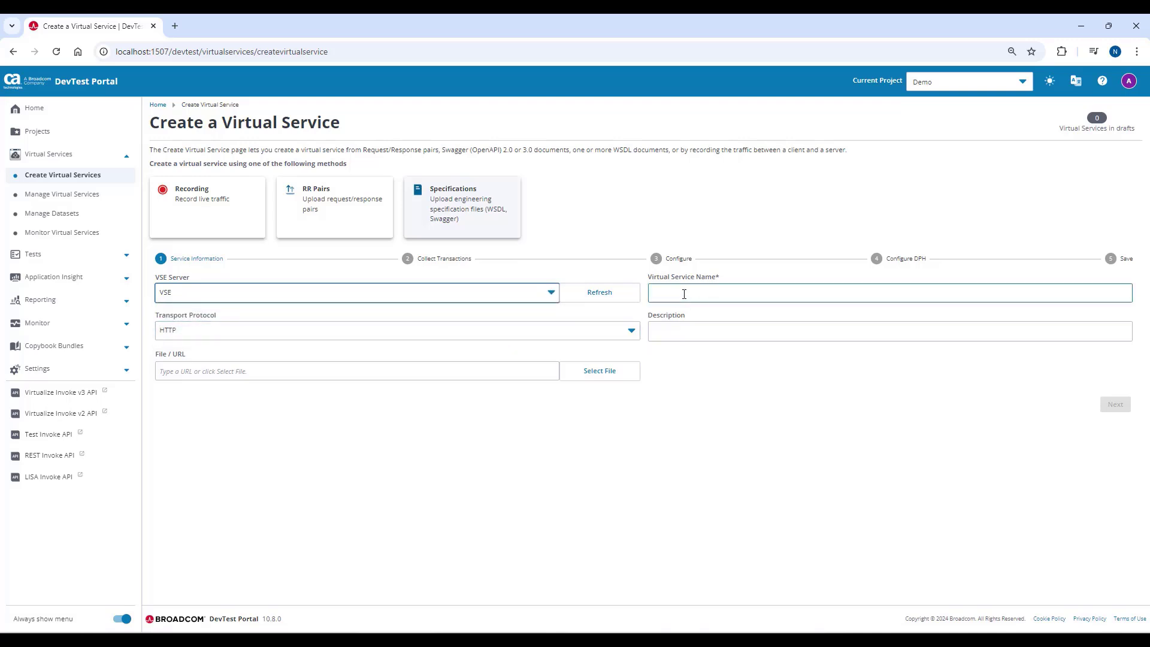
{"action": "type", "text": "Cars"}
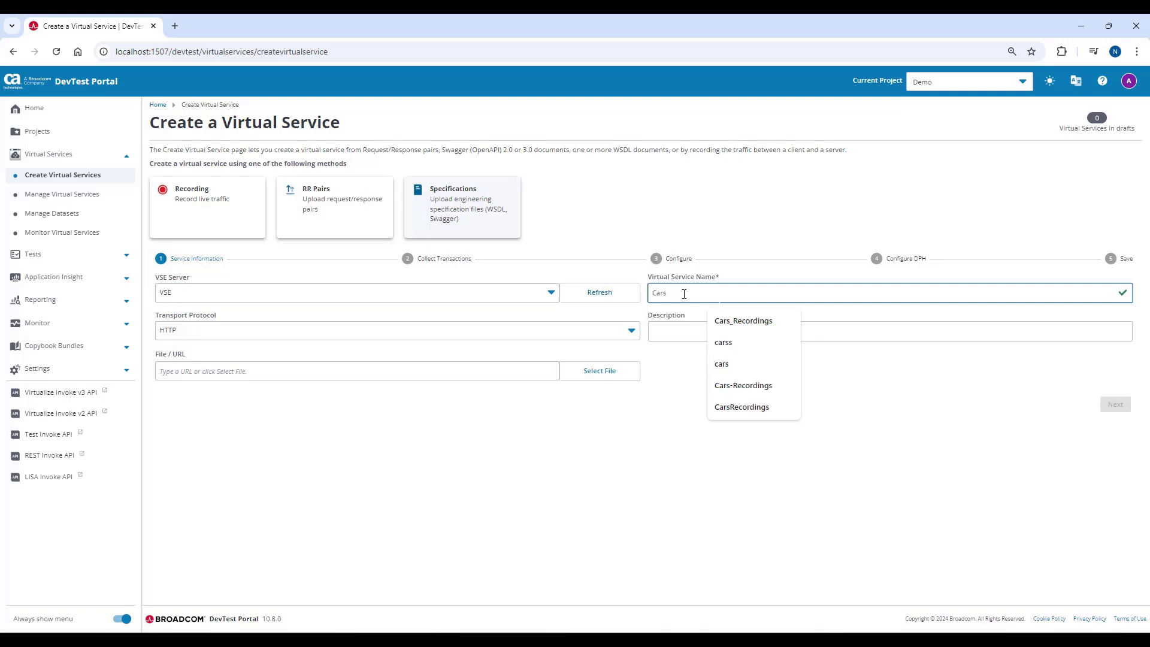
{"action": "left_click", "coordinate": [653, 329]}
{"action": "type", "text": "Swagger"}
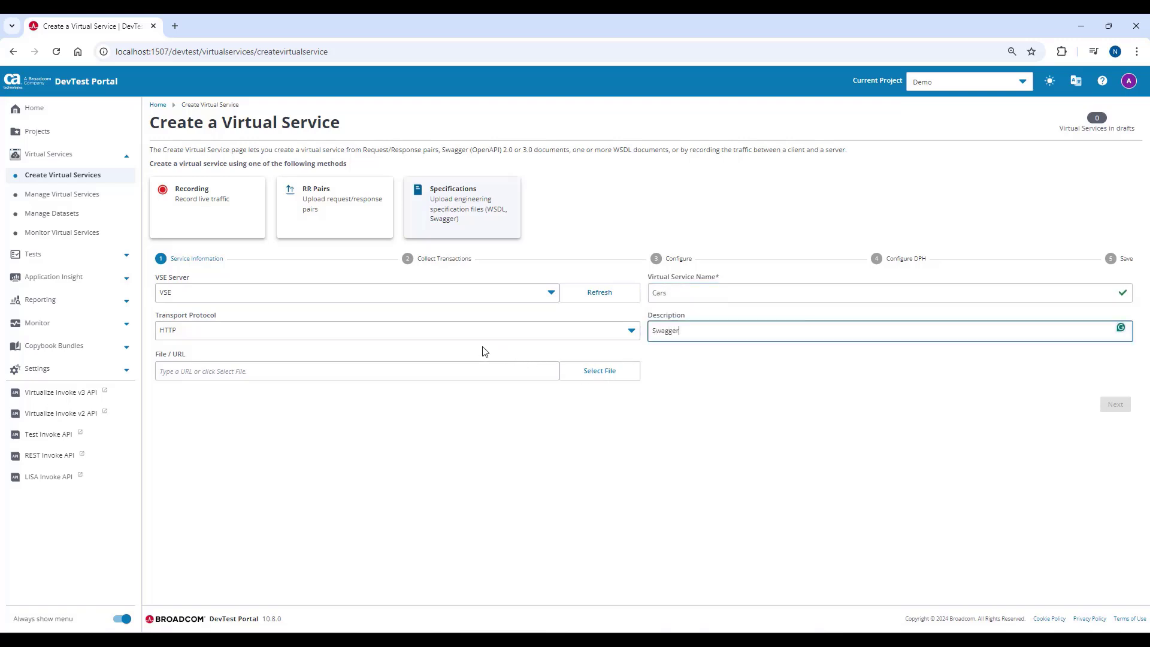
- Add cars-inventory-swagger.json from the DevTest examples Data folder as the specification file and continue to collecting transactions
{"action": "left_click", "coordinate": [580, 373]}
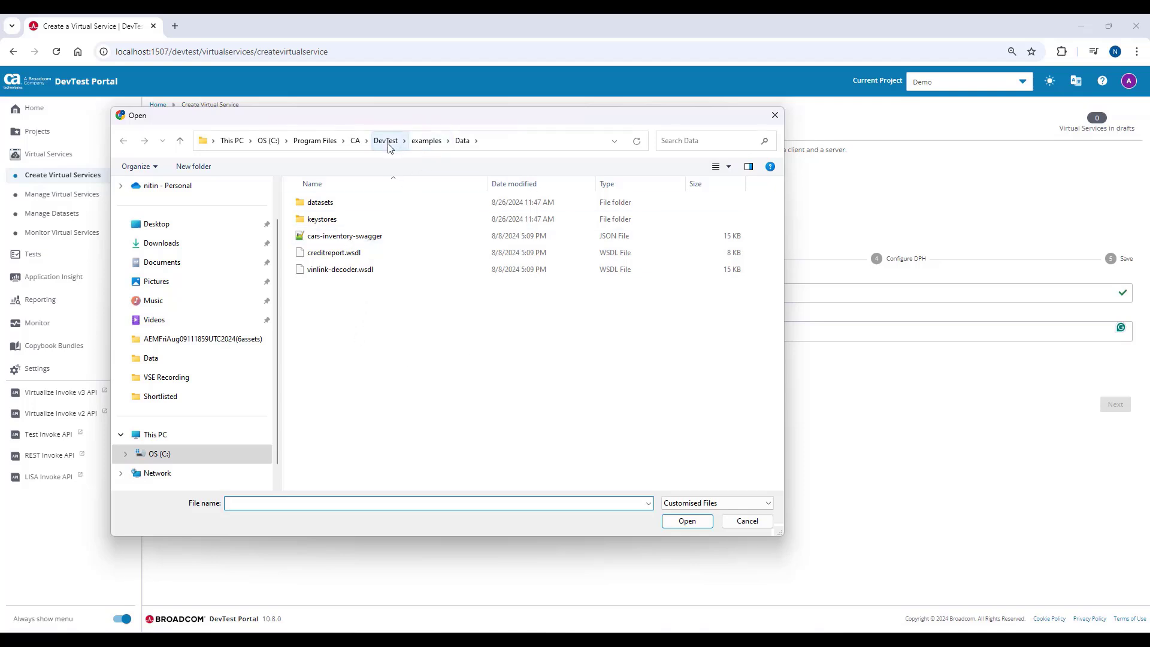
{"action": "left_click", "coordinate": [360, 239]}
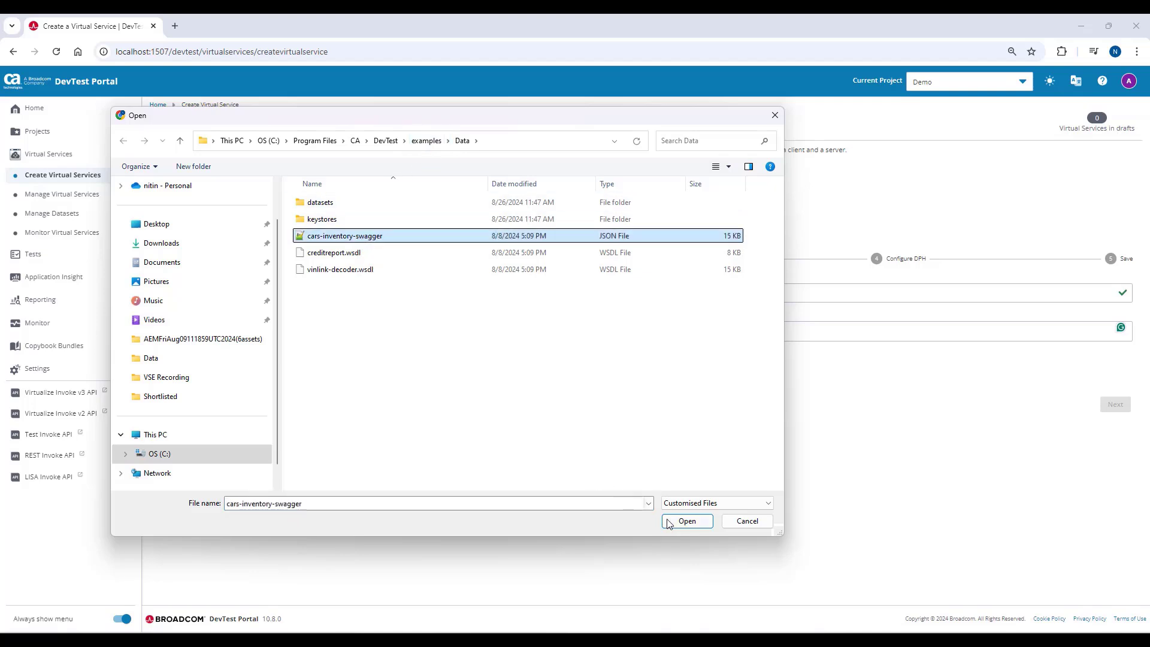
{"action": "left_click", "coordinate": [687, 521]}
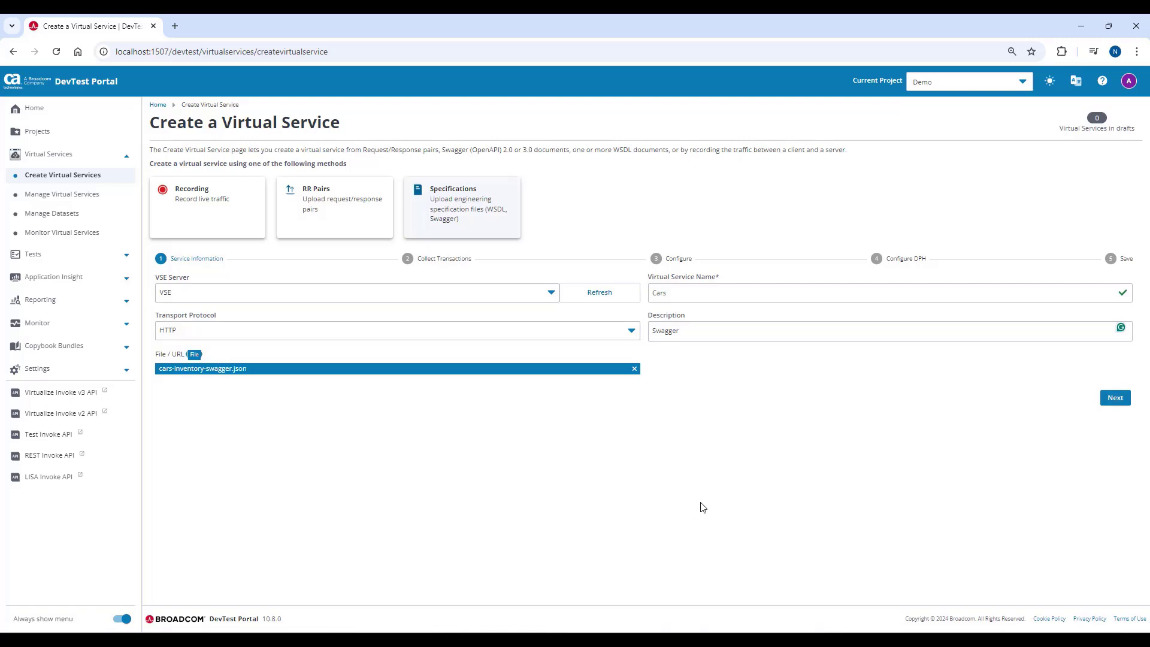
{"action": "left_click", "coordinate": [1112, 399]}
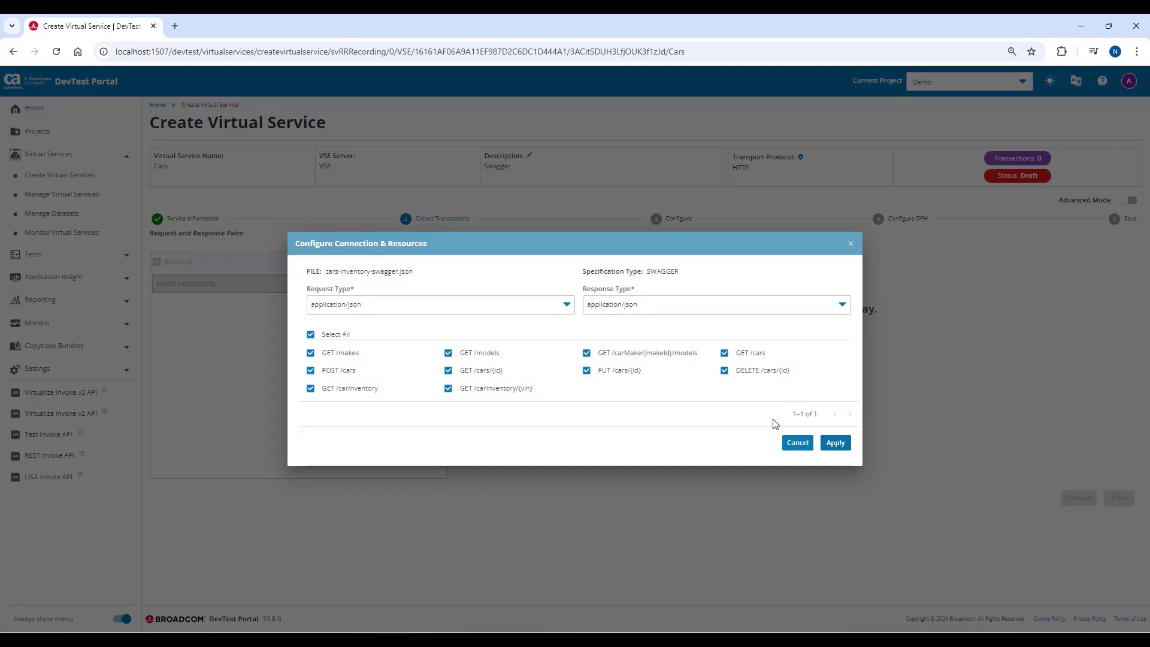
- Apply the connection and resource configuration with all resources selected, including GET /cars and DELETE /cars/{id}
{"action": "left_click", "coordinate": [725, 370]}
{"action": "left_click", "coordinate": [725, 355]}
{"action": "left_click", "coordinate": [724, 355]}
{"action": "left_click", "coordinate": [725, 371]}
{"action": "left_click", "coordinate": [835, 442]}
{"action": "left_click", "coordinate": [837, 442]}
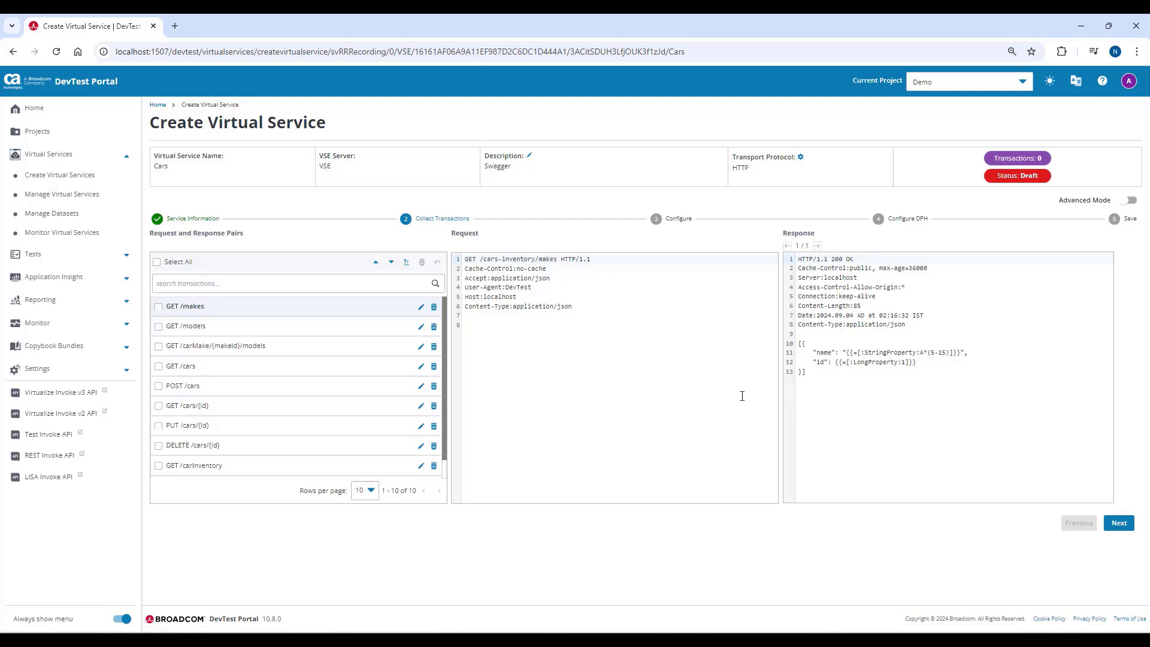
- Examine the request and response bodies of the GET /models, GET /carMake/{makeId}/models, GET /cars and POST /cars transactions
{"action": "left_click", "coordinate": [309, 327]}
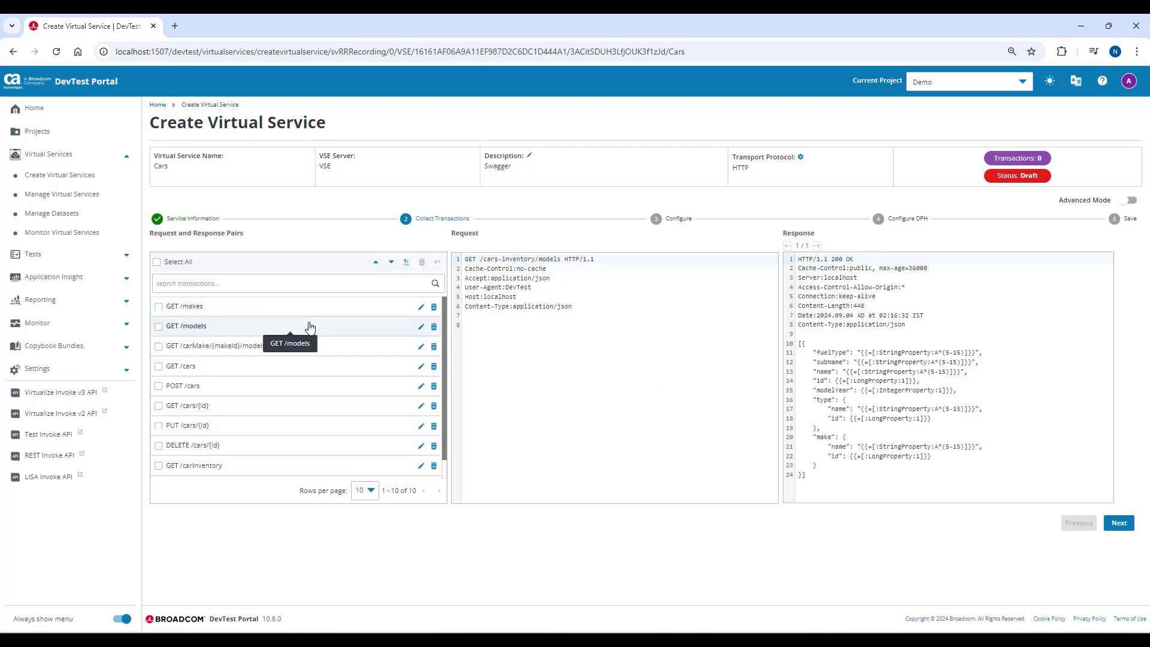
{"action": "left_click", "coordinate": [338, 347]}
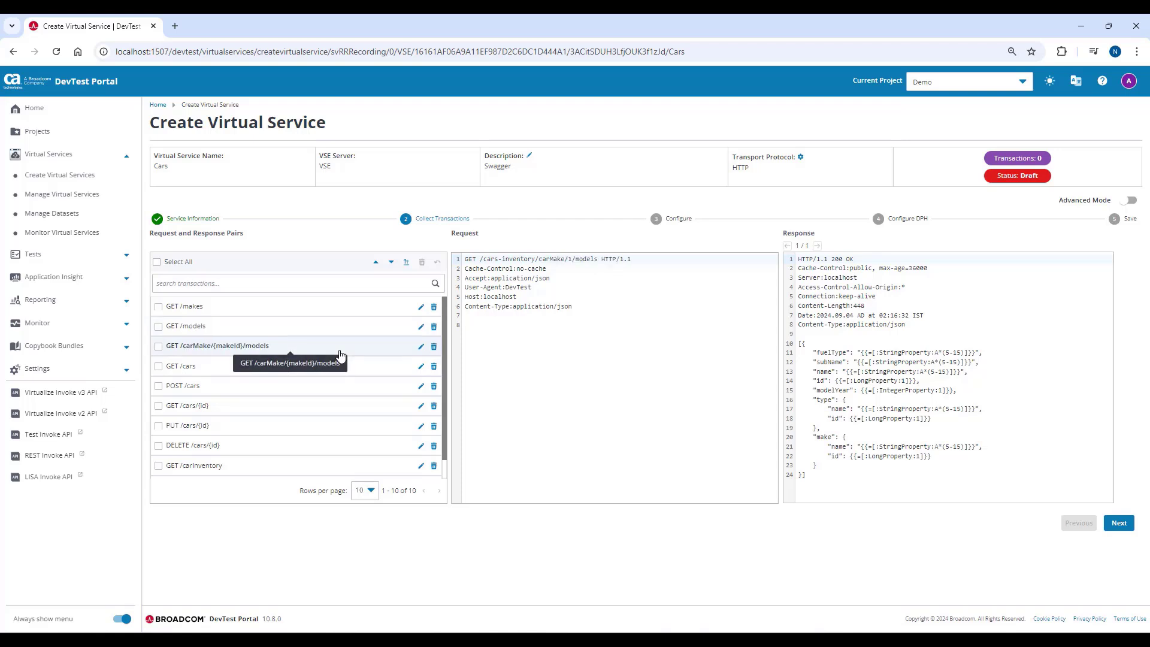
{"action": "left_click", "coordinate": [187, 373]}
{"action": "left_click", "coordinate": [195, 389]}
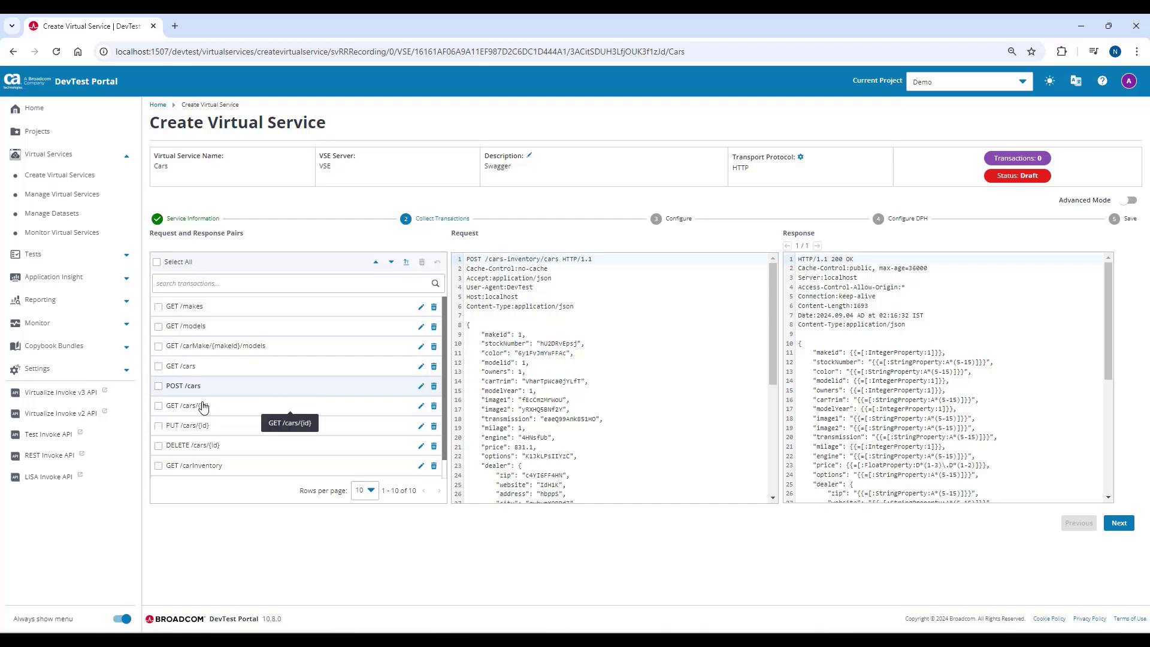
{"action": "left_click", "coordinate": [223, 282]}
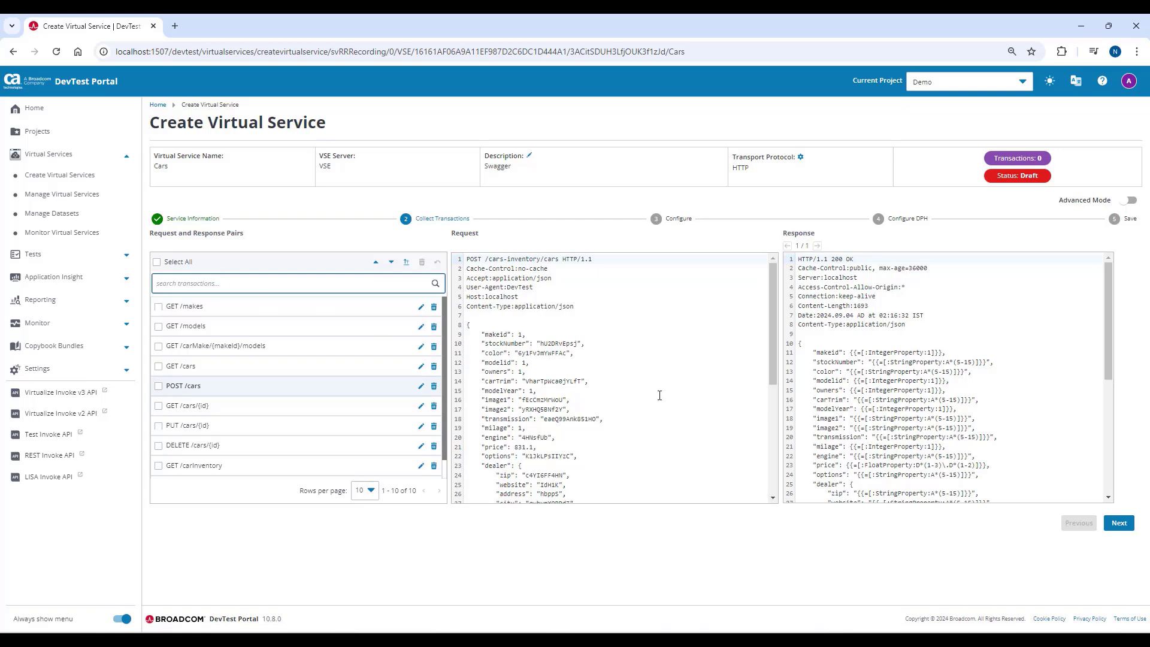
- View the request and response metadata of POST /cars in Advanced Mode, and switch Advanced Mode off again
{"action": "left_click", "coordinate": [1130, 201]}
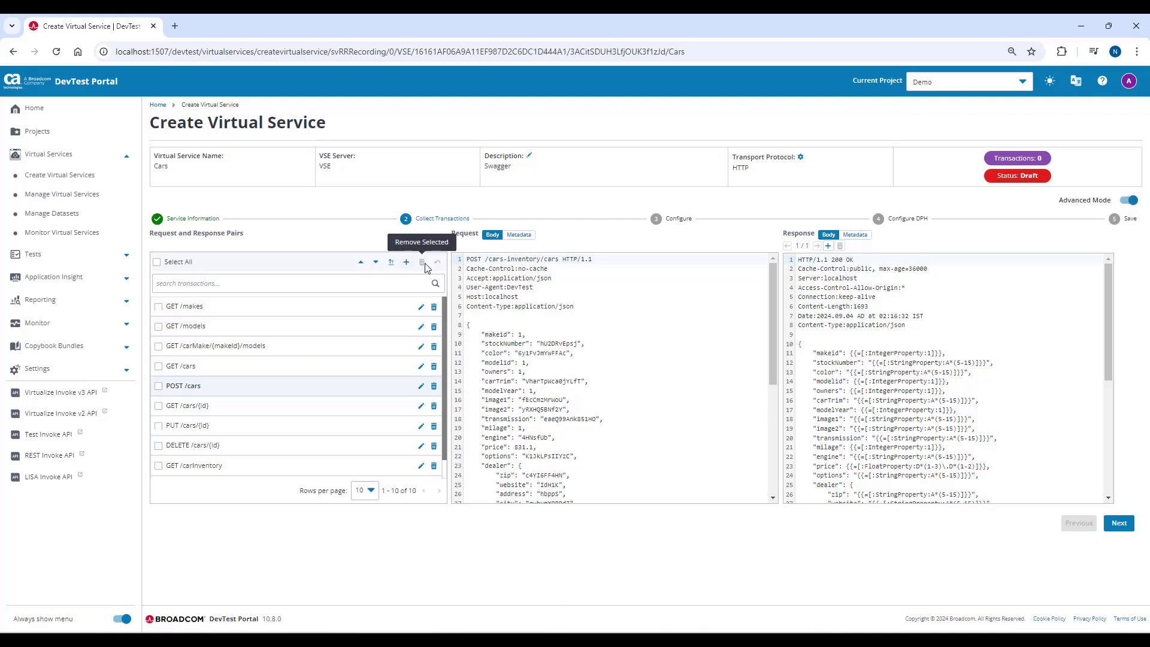
{"action": "left_click", "coordinate": [519, 234]}
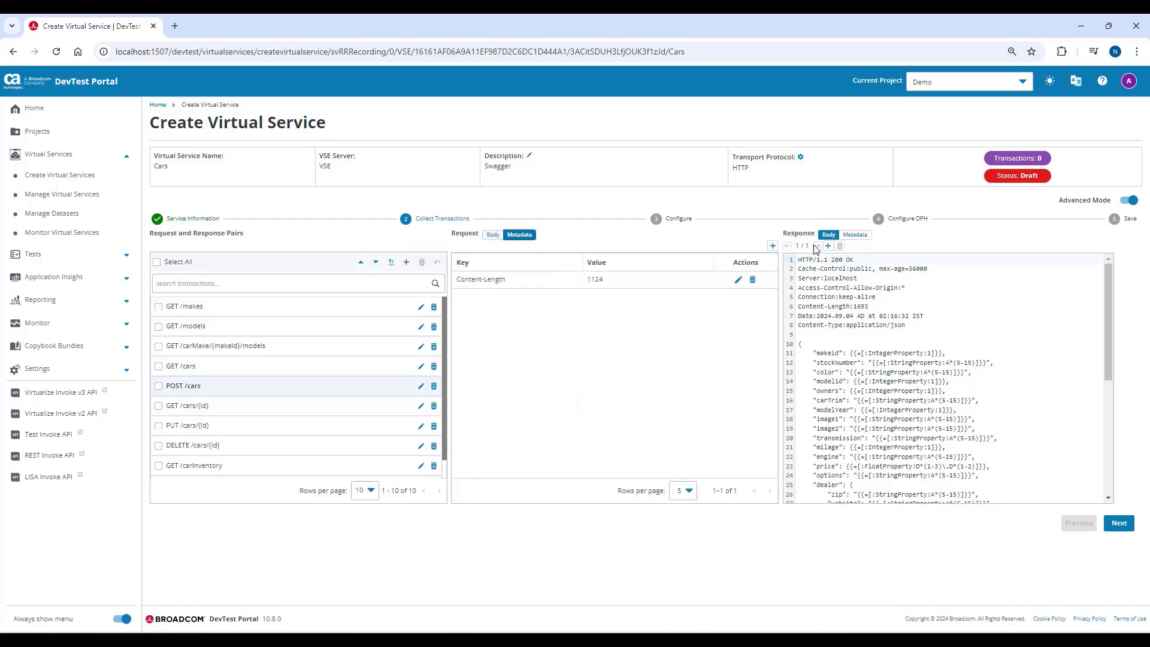
{"action": "left_click", "coordinate": [855, 235]}
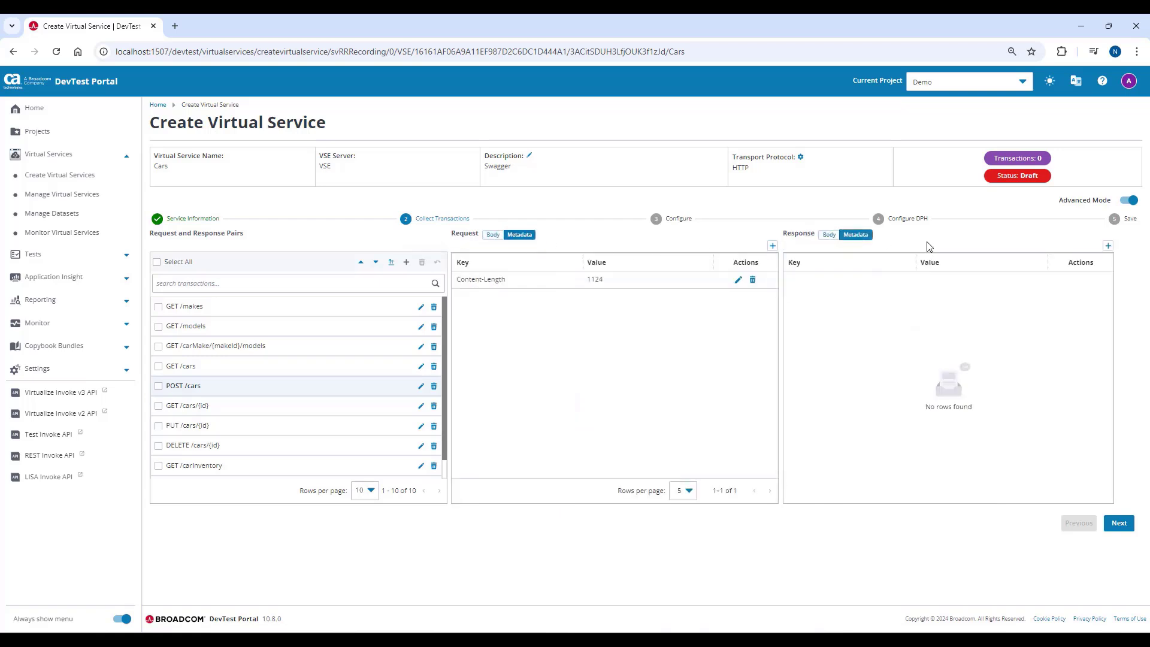
{"action": "left_click", "coordinate": [1129, 200]}
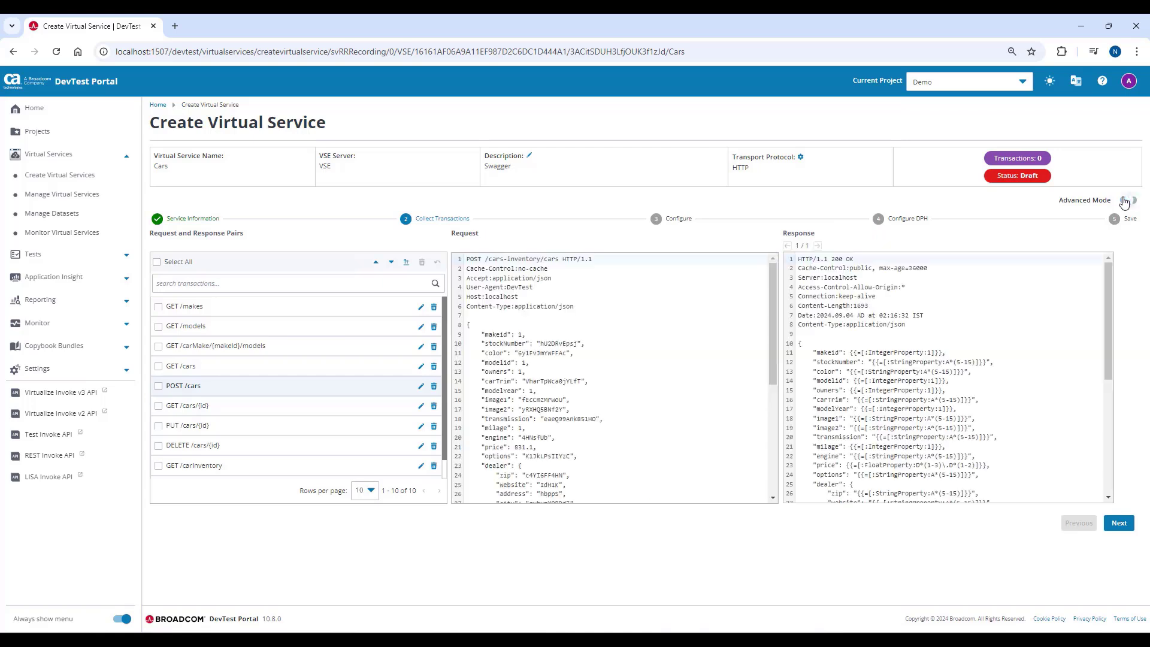
- Add REST Data Protocol to the selected request data protocols and continue to the DPH configuration
{"action": "left_click", "coordinate": [1119, 523]}
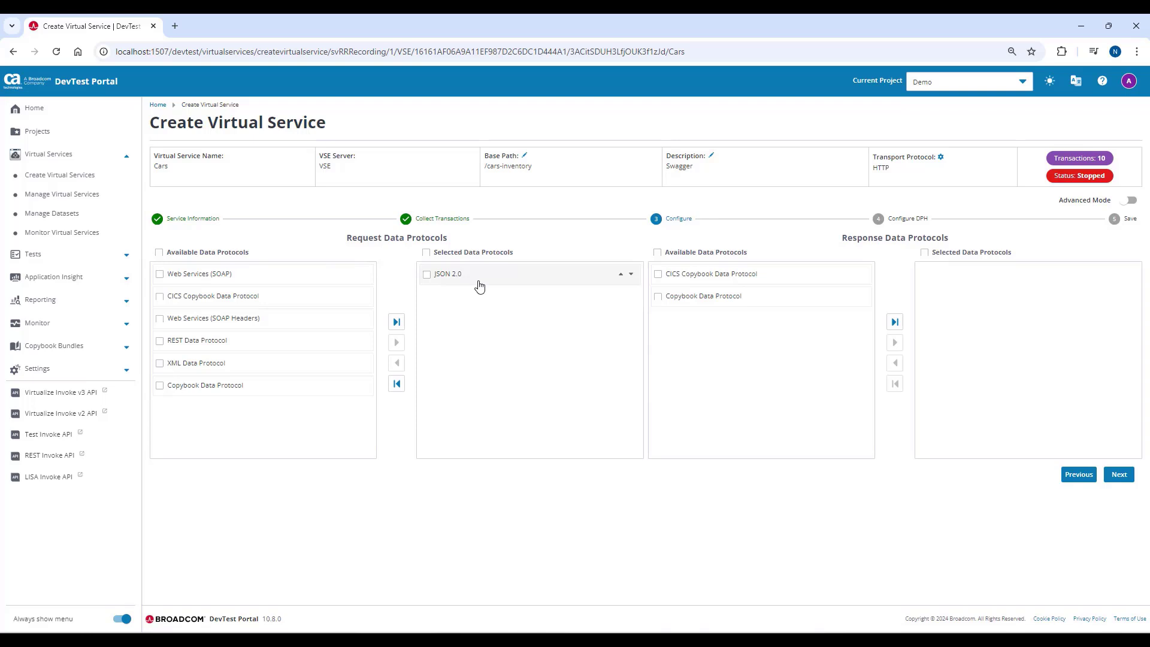
{"action": "left_click", "coordinate": [159, 341]}
{"action": "left_click", "coordinate": [396, 343]}
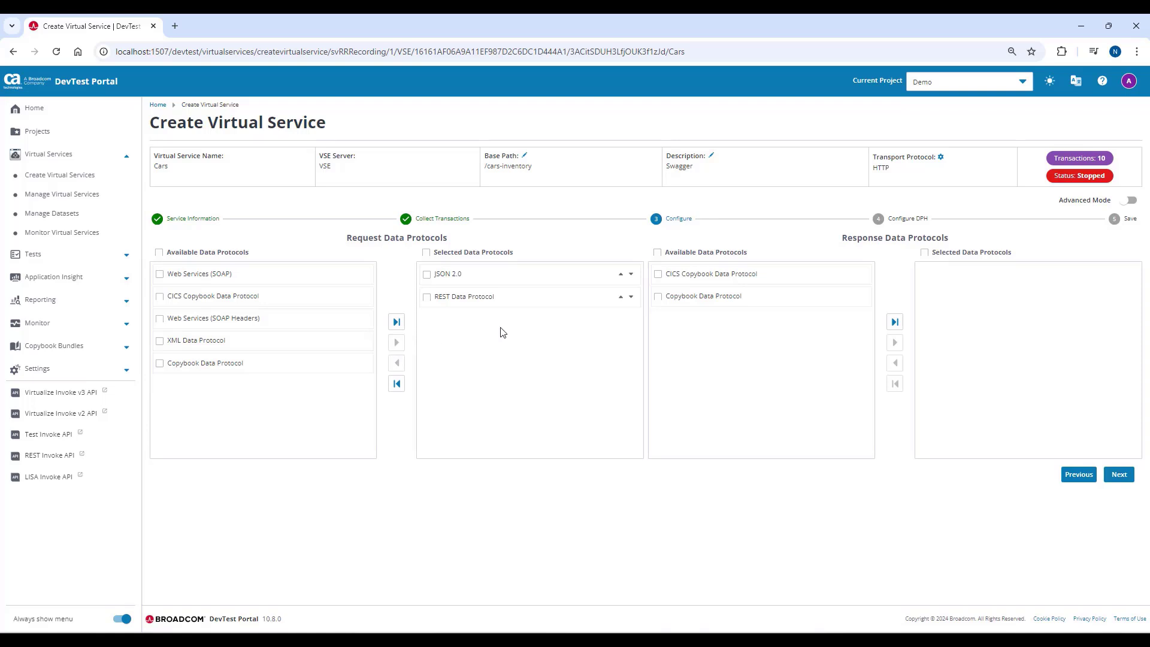
{"action": "left_click", "coordinate": [1112, 475]}
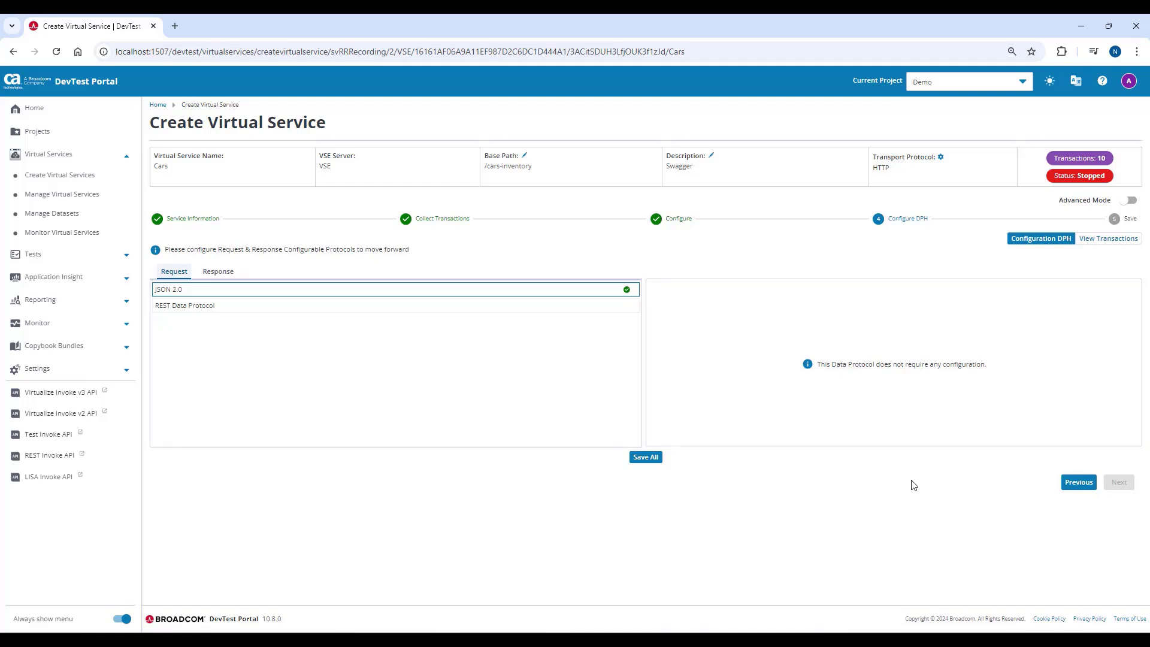
- Save the REST Data Protocol configuration with its generated URI rules and continue to the Save stage
{"action": "left_click", "coordinate": [449, 316]}
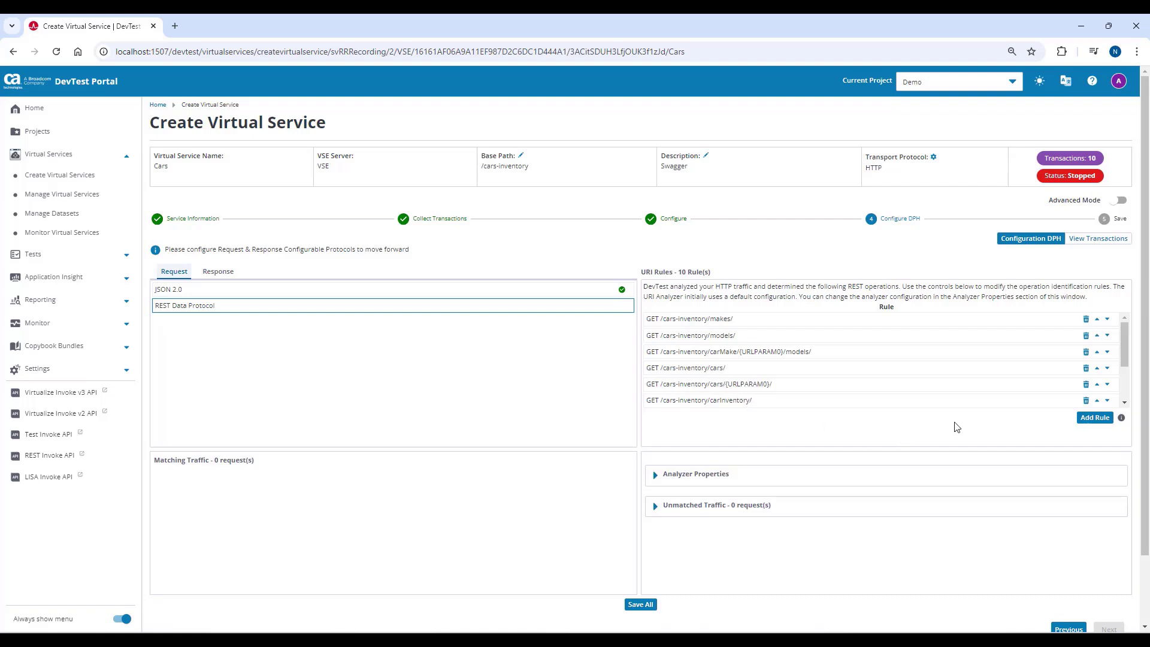
{"action": "scroll", "coordinate": [1041, 398], "scroll_direction": "down", "scroll_amount": 1}
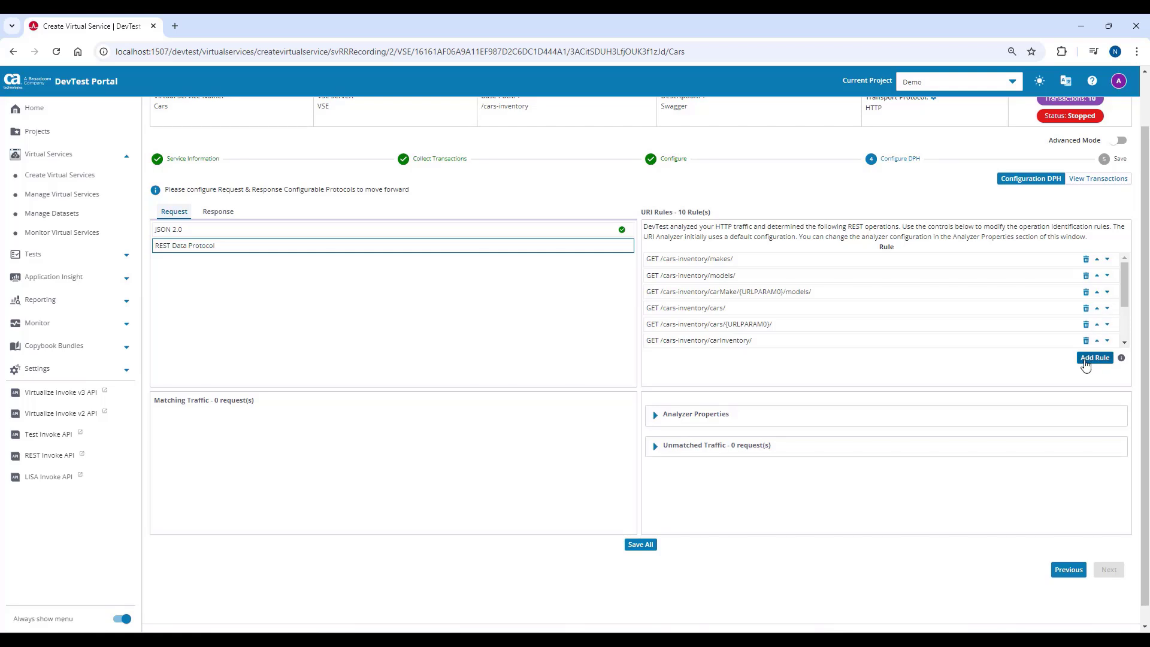
{"action": "left_click", "coordinate": [634, 546]}
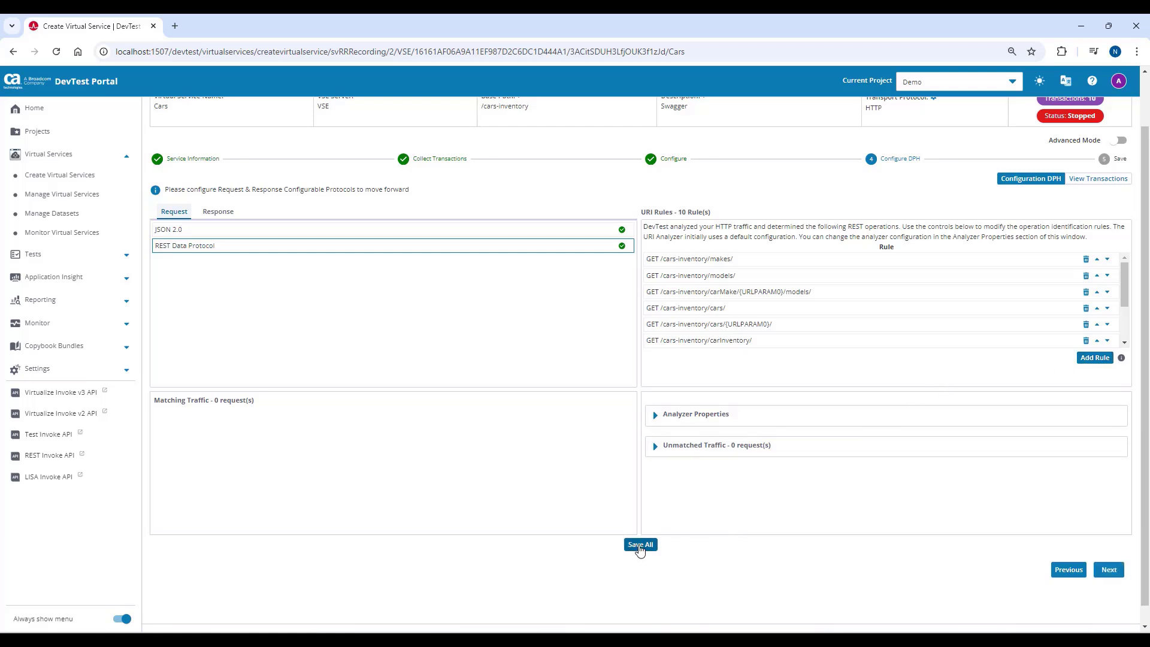
{"action": "left_click", "coordinate": [1108, 569]}
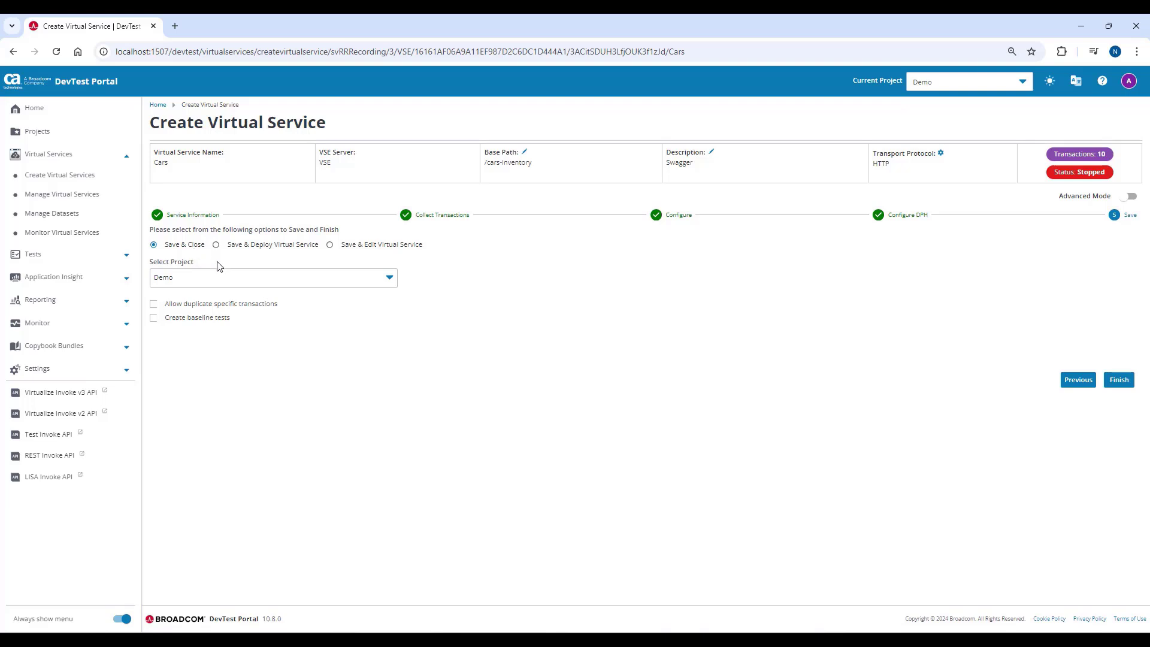
- Keep Demo as the target project, allow duplicate specific transactions, and enable creation of baseline tests
{"action": "left_click", "coordinate": [231, 284]}
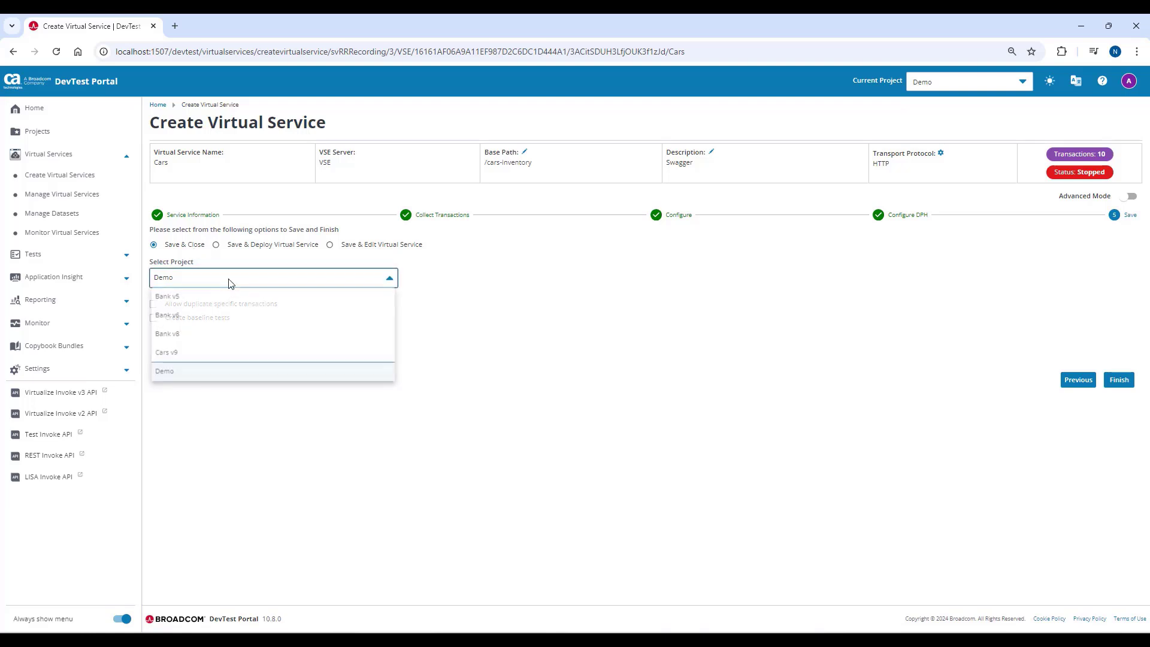
{"action": "left_click", "coordinate": [228, 283]}
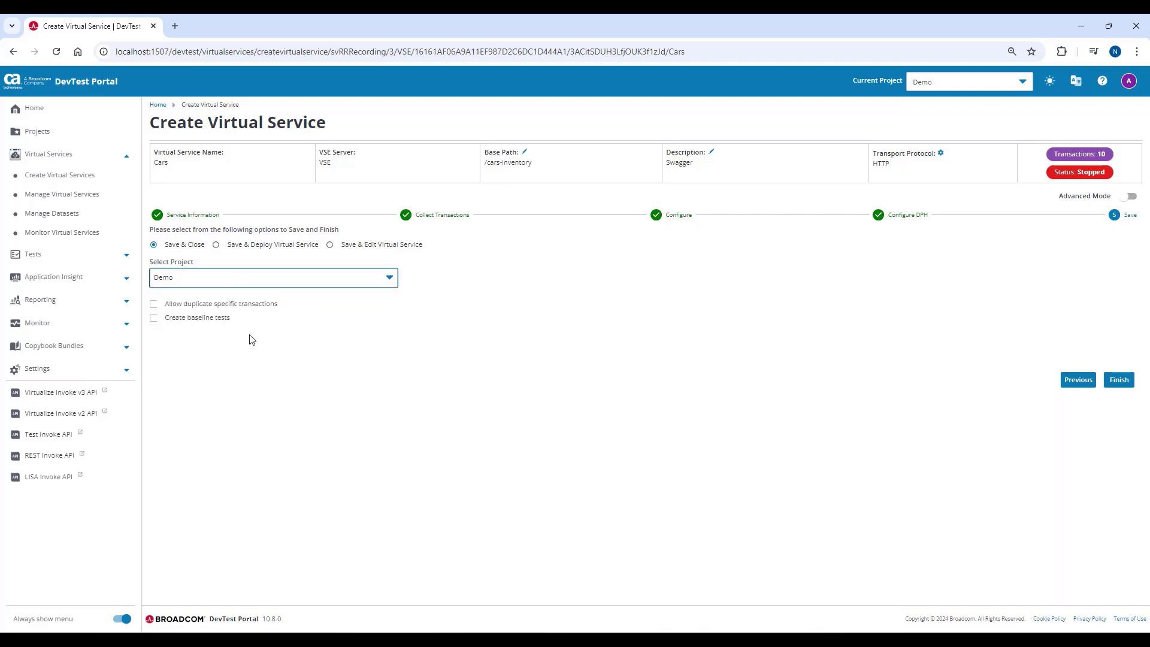
{"action": "left_click", "coordinate": [154, 304]}
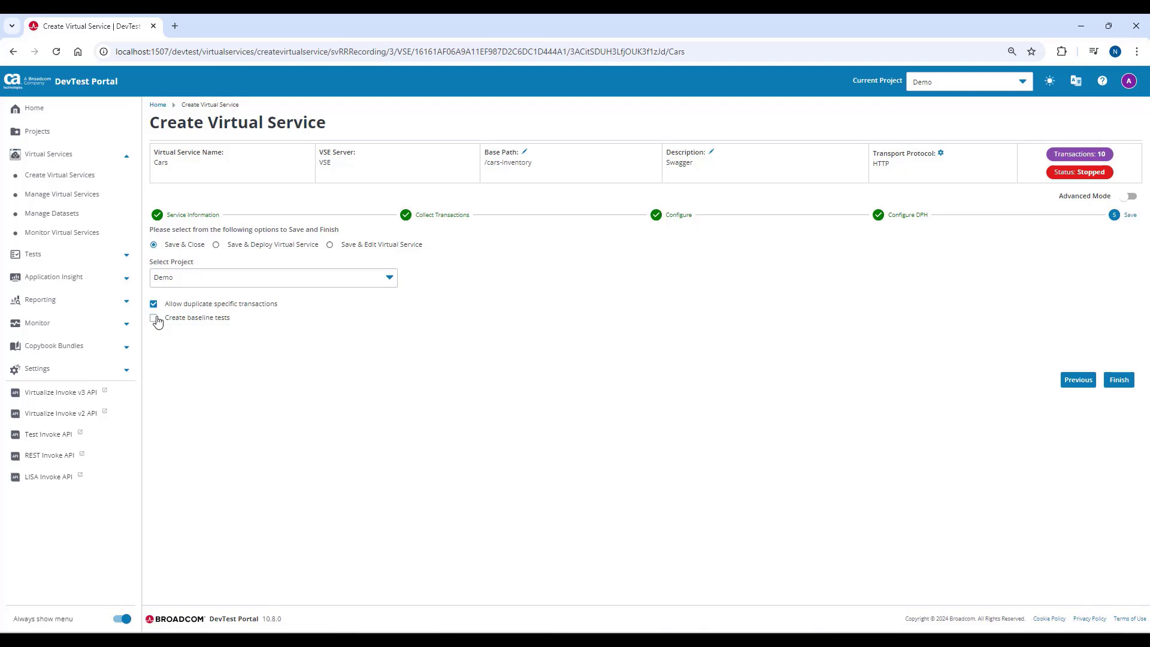
{"action": "left_click", "coordinate": [155, 319]}
- Finish saving the Cars virtual service with Advanced Mode off, and open the list of managed virtual services
{"action": "left_click", "coordinate": [1130, 196]}
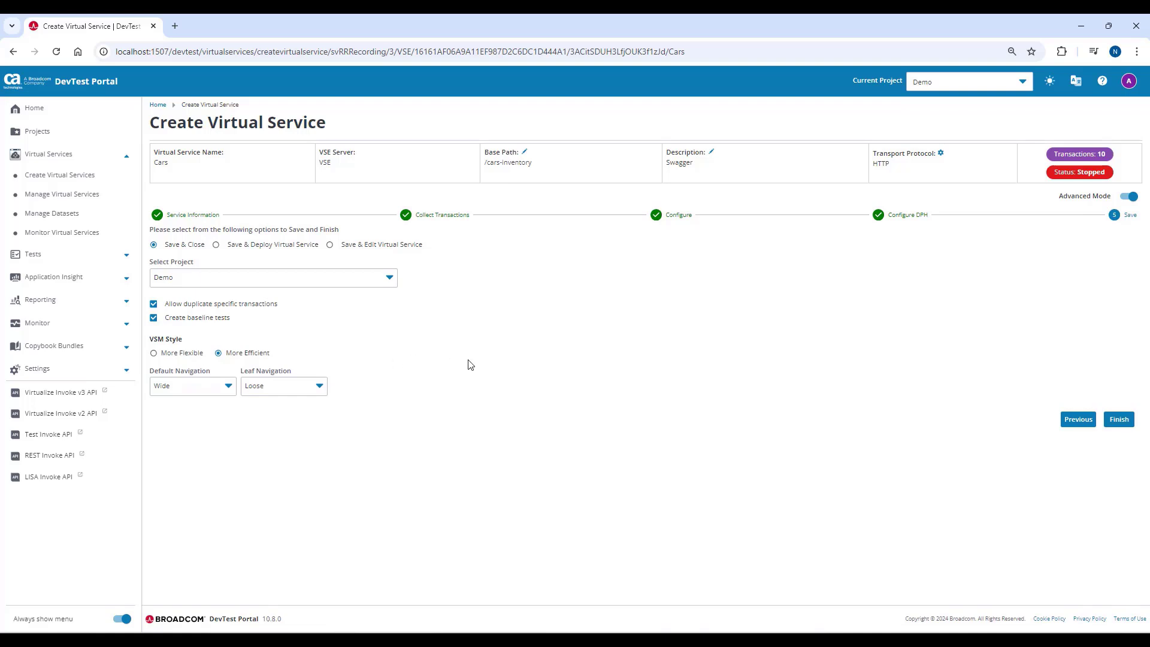
{"action": "left_click", "coordinate": [1129, 196]}
{"action": "left_click", "coordinate": [1117, 381]}
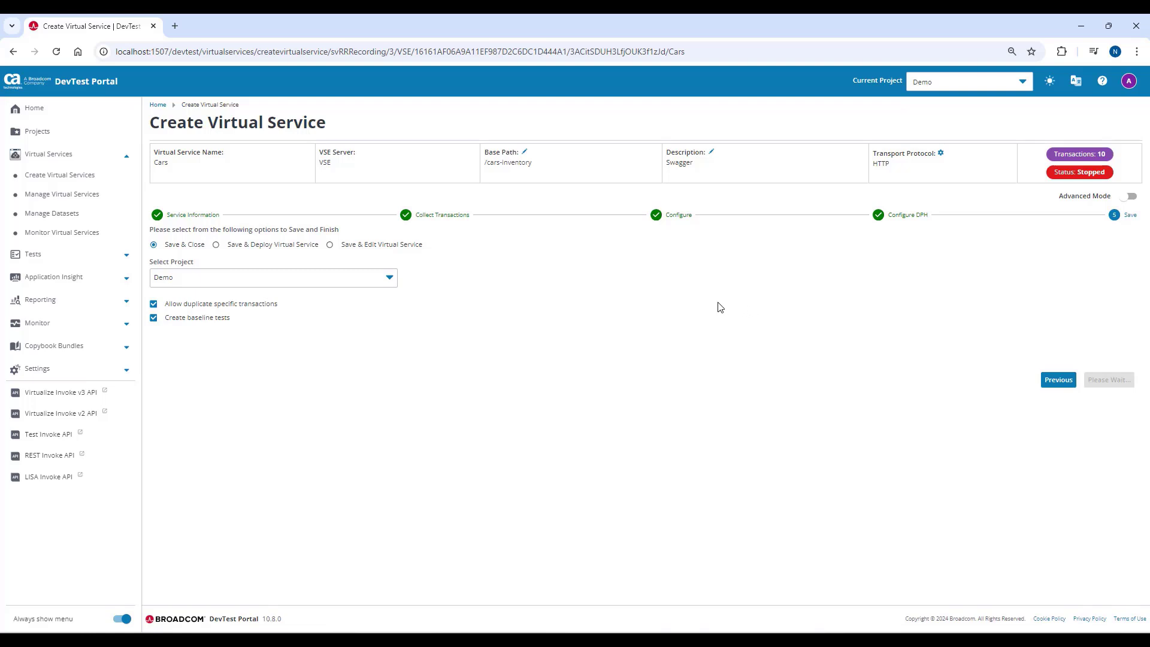
{"action": "left_click", "coordinate": [67, 200]}
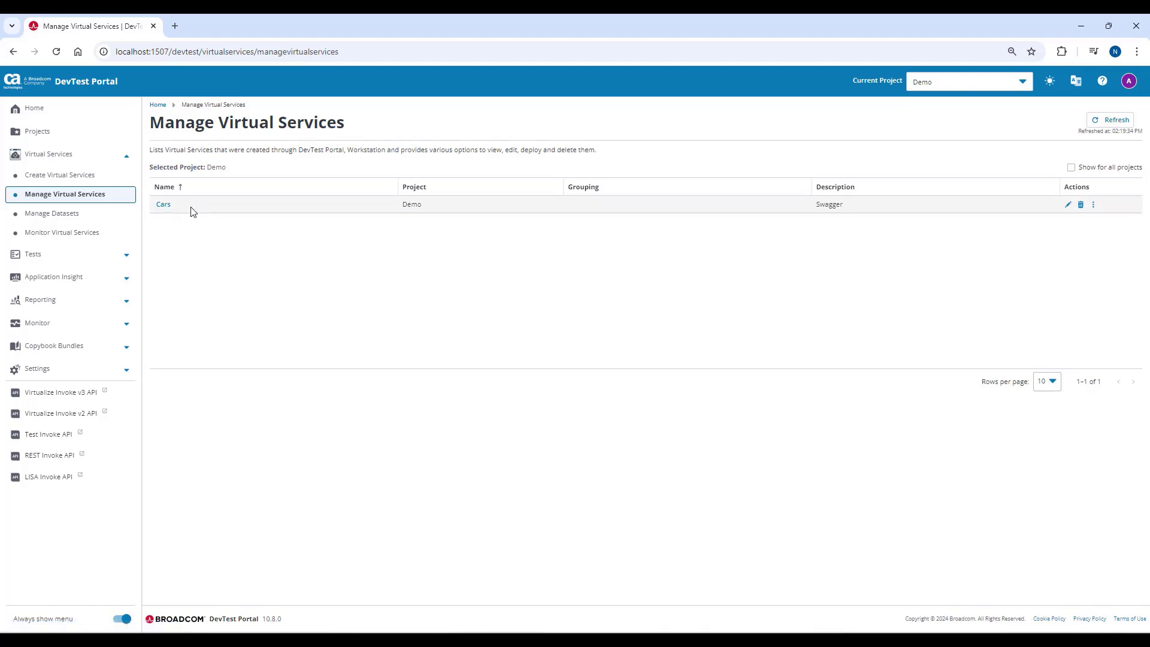
- Inspect the models, models-by-car-make and cars GET transactions of the Cars virtual service, including the cars transaction in Advanced Mode
{"action": "left_click", "coordinate": [167, 206]}
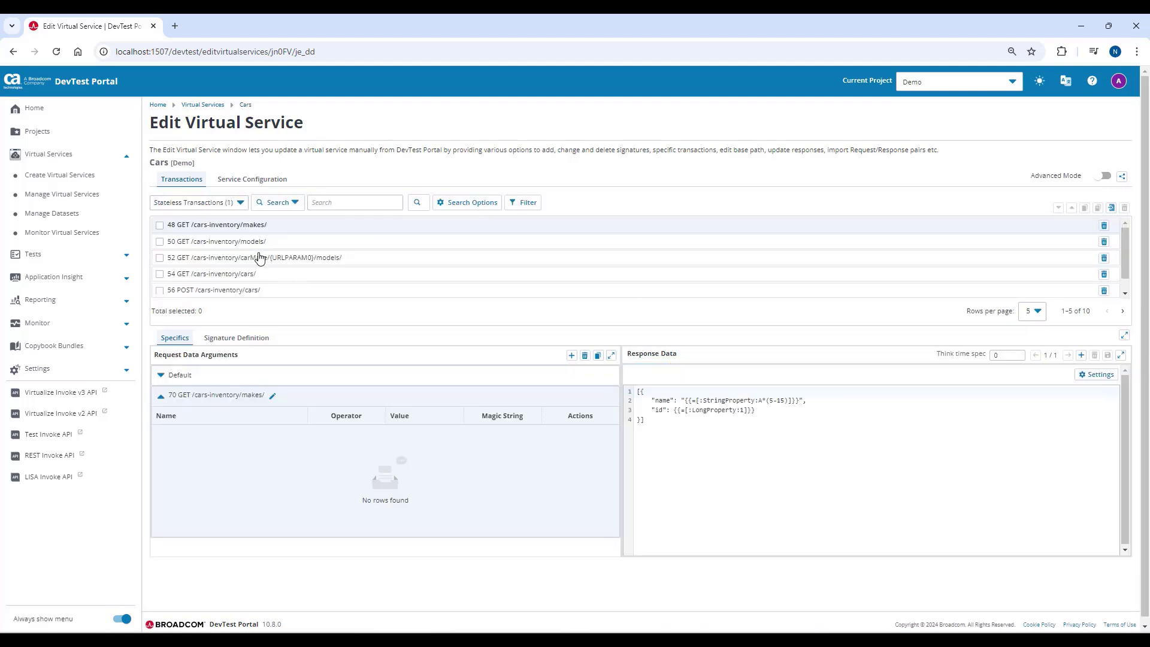
{"action": "left_click", "coordinate": [259, 245]}
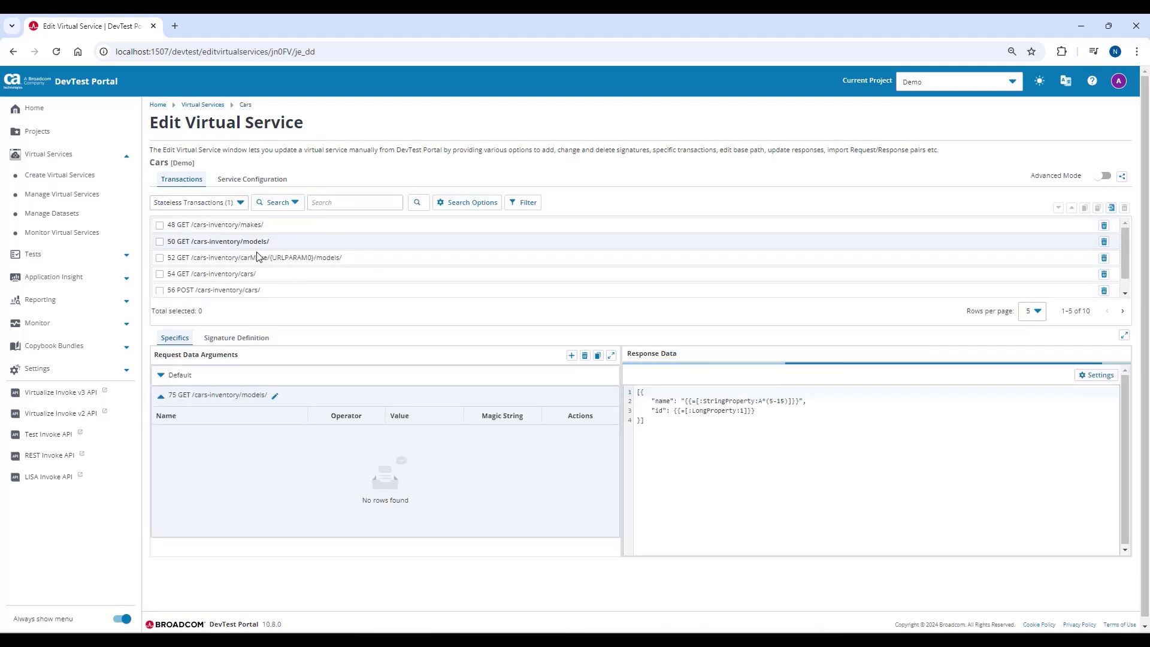
{"action": "left_click", "coordinate": [260, 258]}
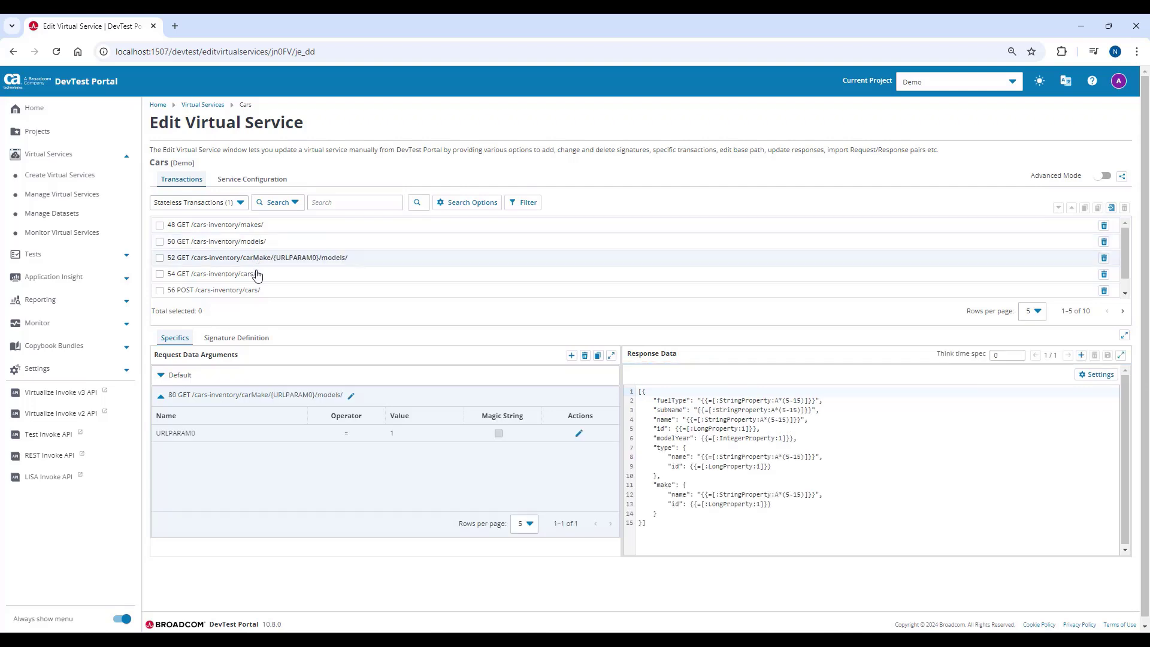
{"action": "left_click", "coordinate": [258, 274]}
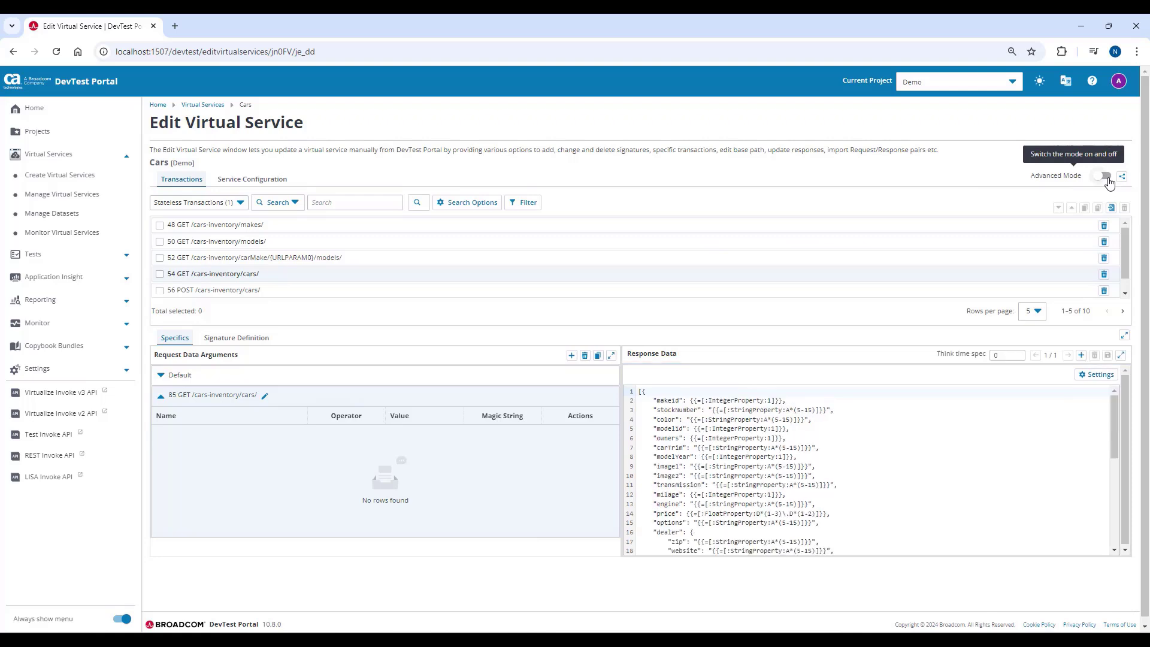
{"action": "left_click", "coordinate": [1106, 178]}
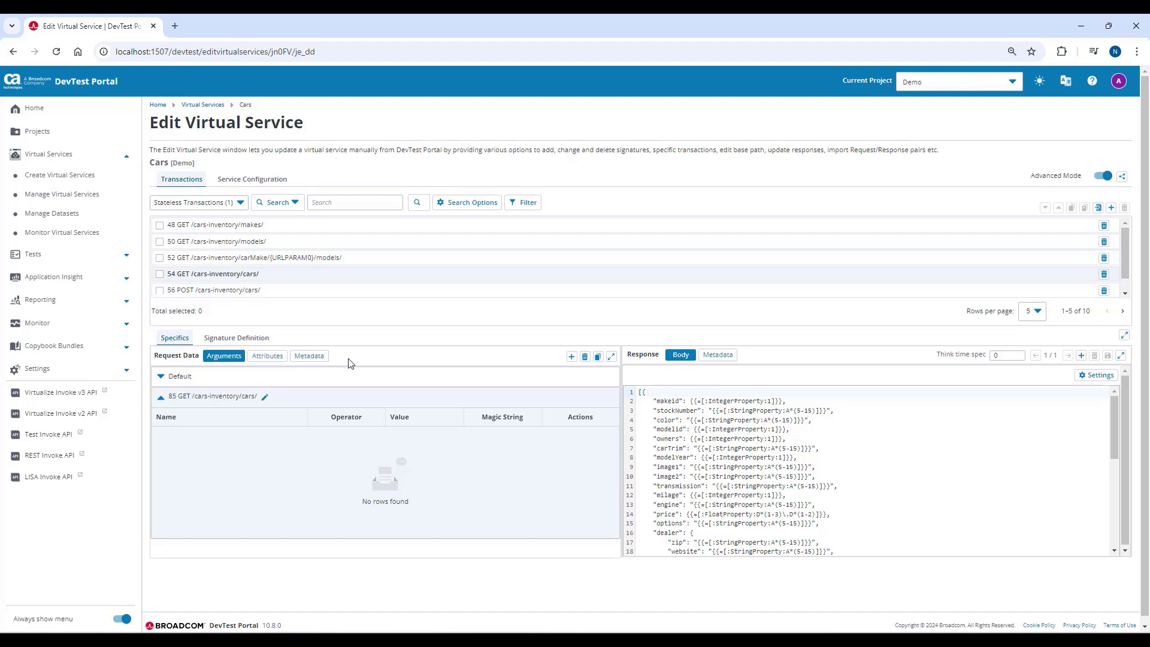
- Deploy the Cars virtual service to the VSE server with group tag Demo and a think time scale of 100%
{"action": "left_click", "coordinate": [74, 196]}
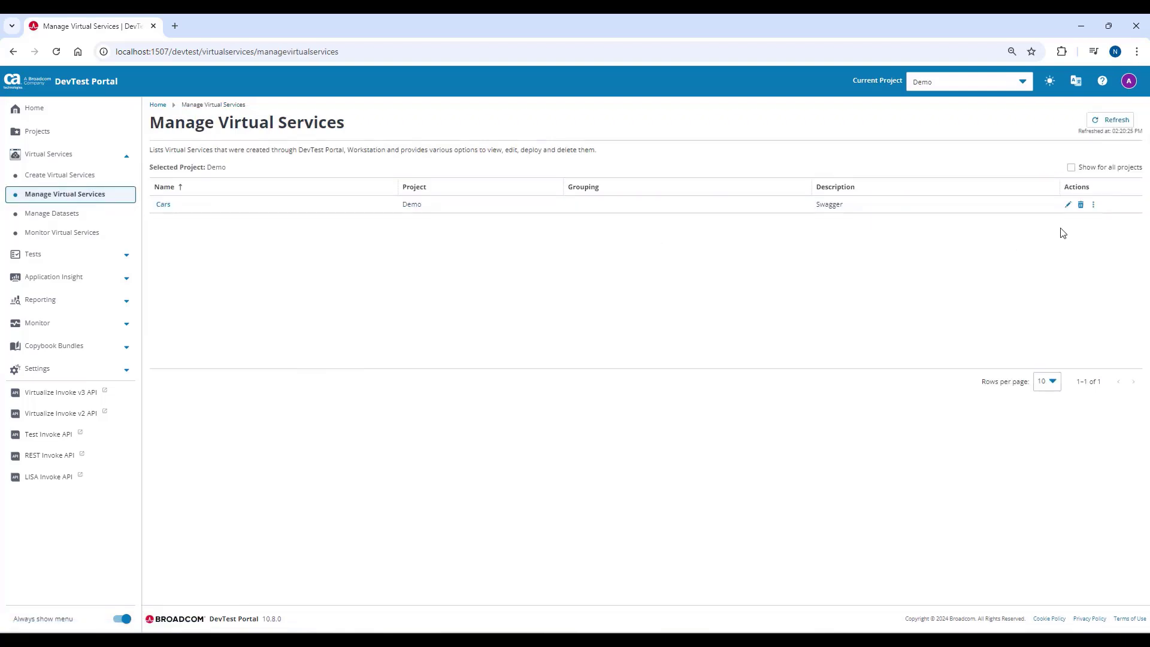
{"action": "left_click", "coordinate": [1093, 205]}
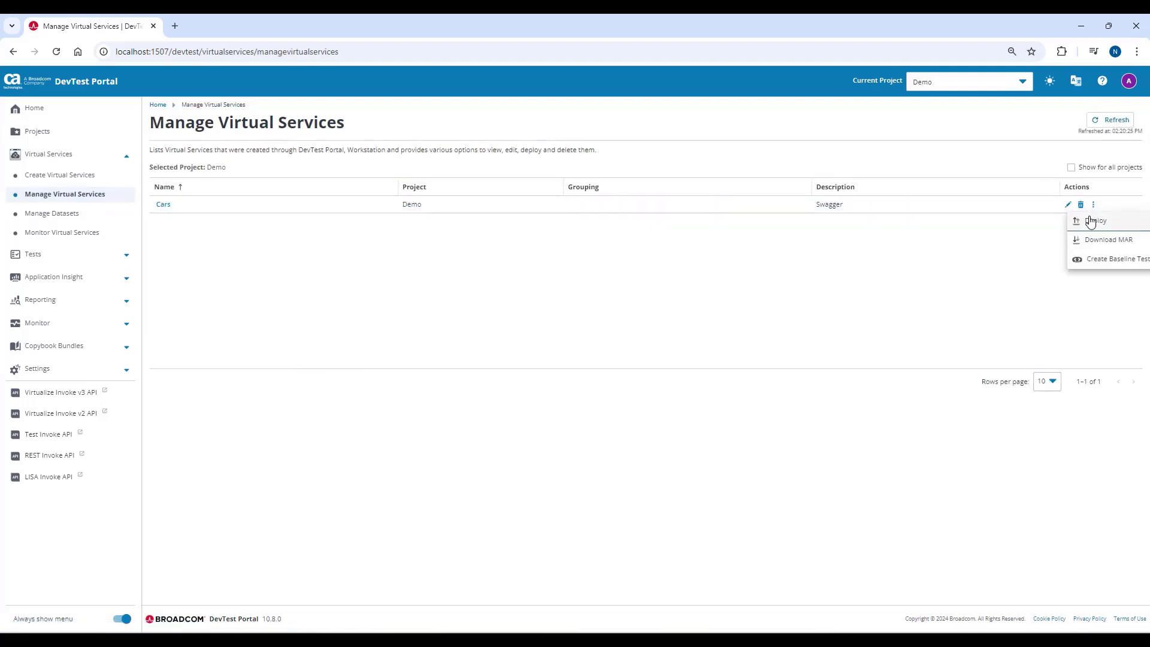
{"action": "left_click", "coordinate": [1091, 221]}
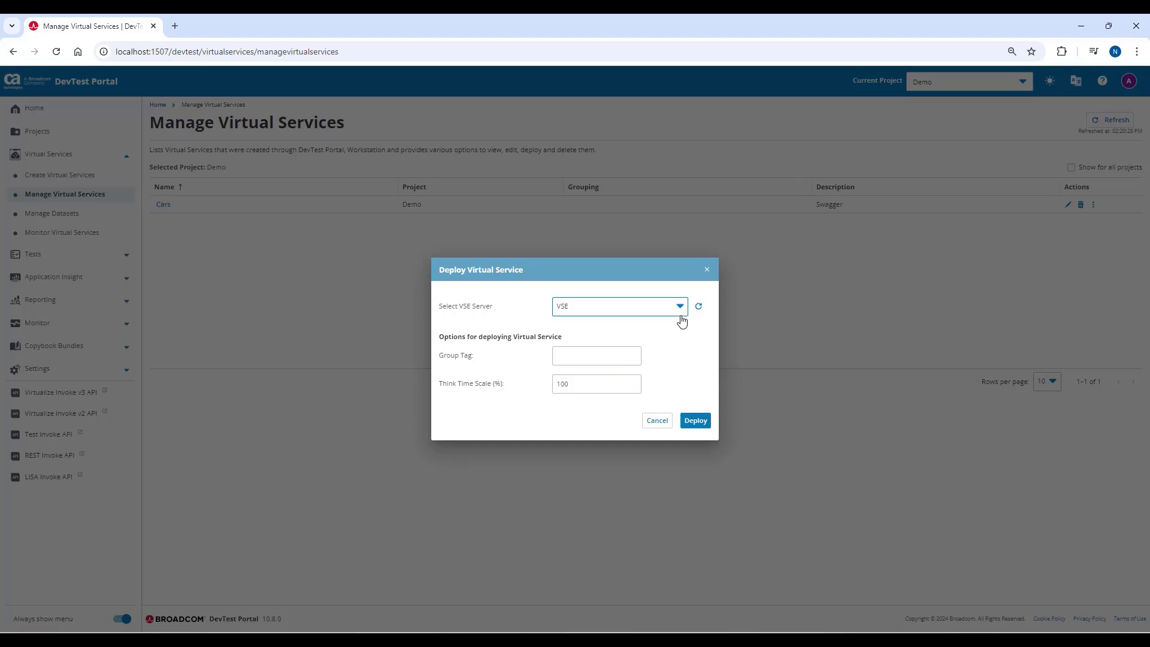
{"action": "left_click", "coordinate": [596, 353]}
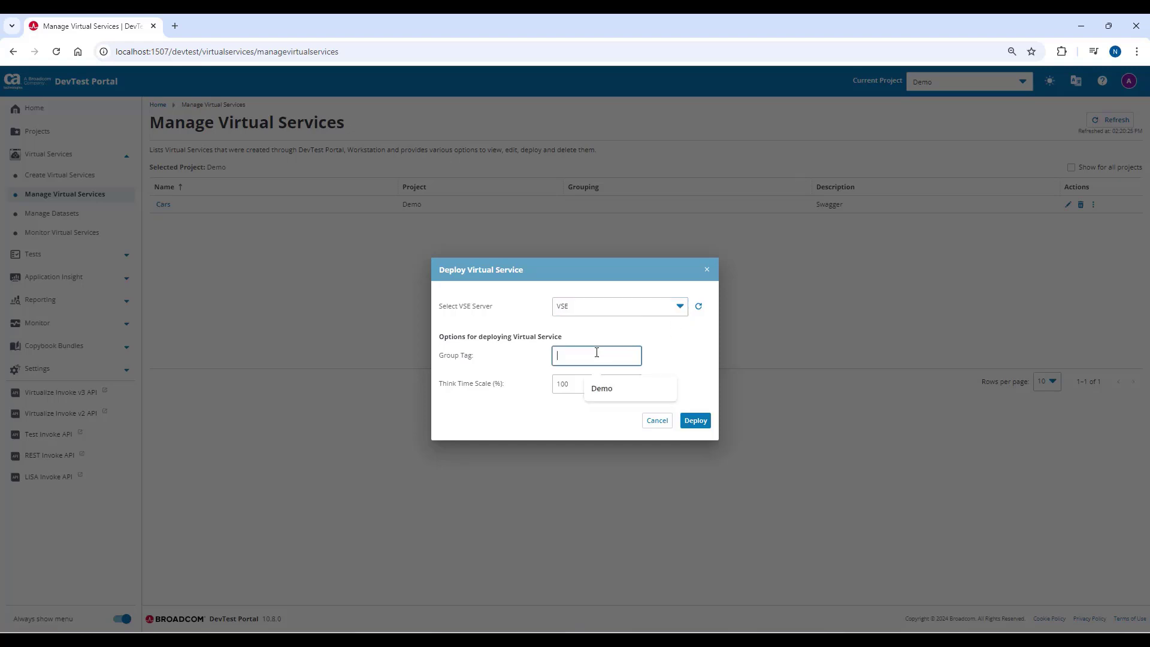
{"action": "left_click", "coordinate": [601, 388]}
{"action": "left_click", "coordinate": [612, 385]}
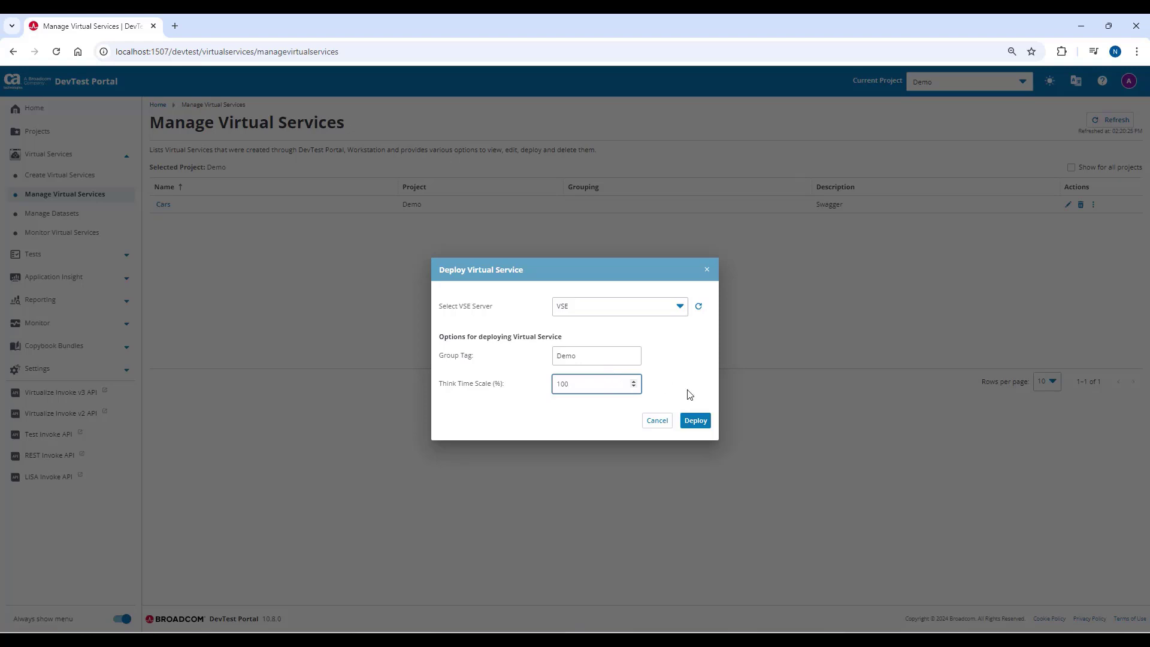
{"action": "left_click", "coordinate": [702, 426]}
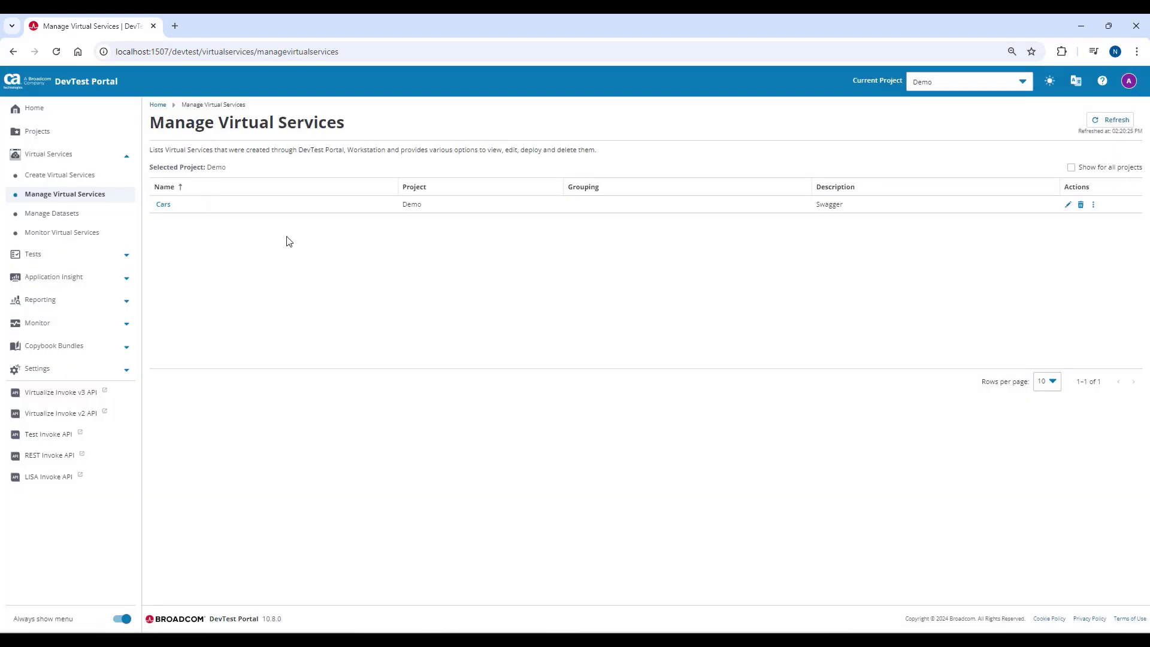
- Check the deployed Cars service of the Demo group in the virtual service monitor for the VSE environment
{"action": "left_click", "coordinate": [83, 233]}
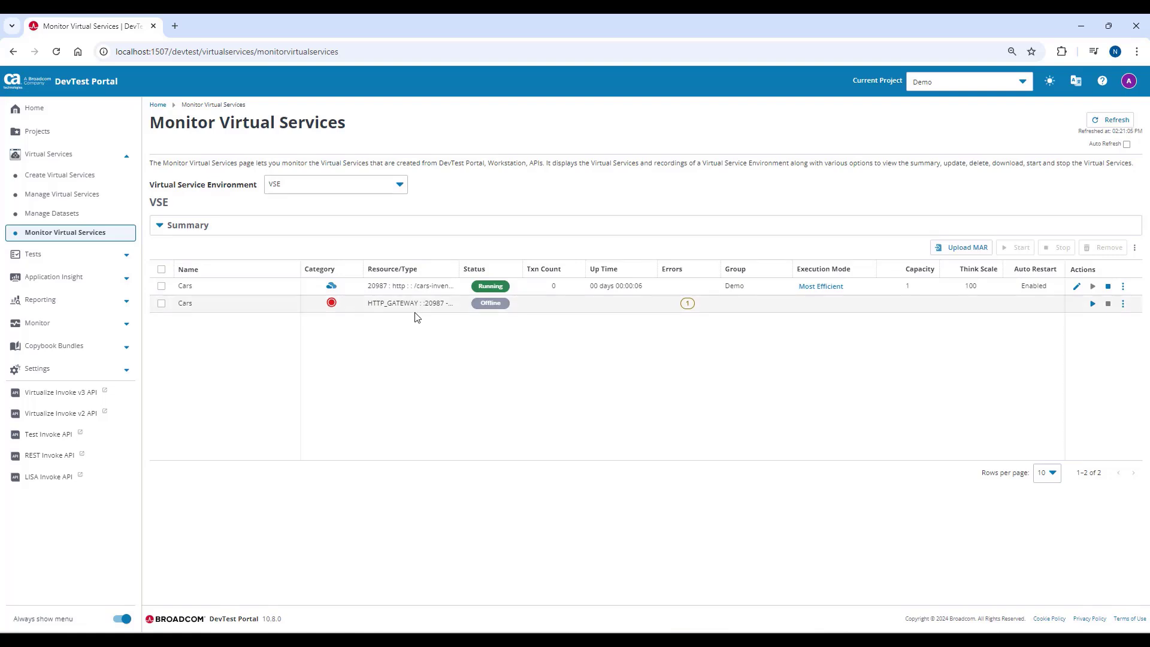
{"action": "left_click", "coordinate": [208, 293]}
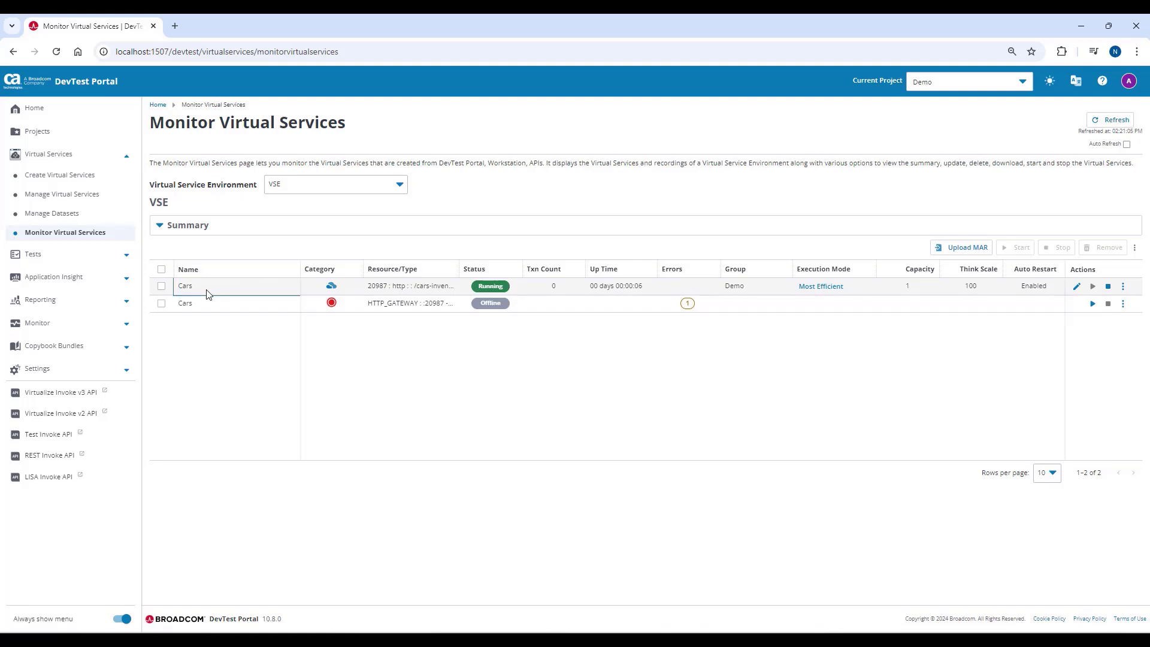